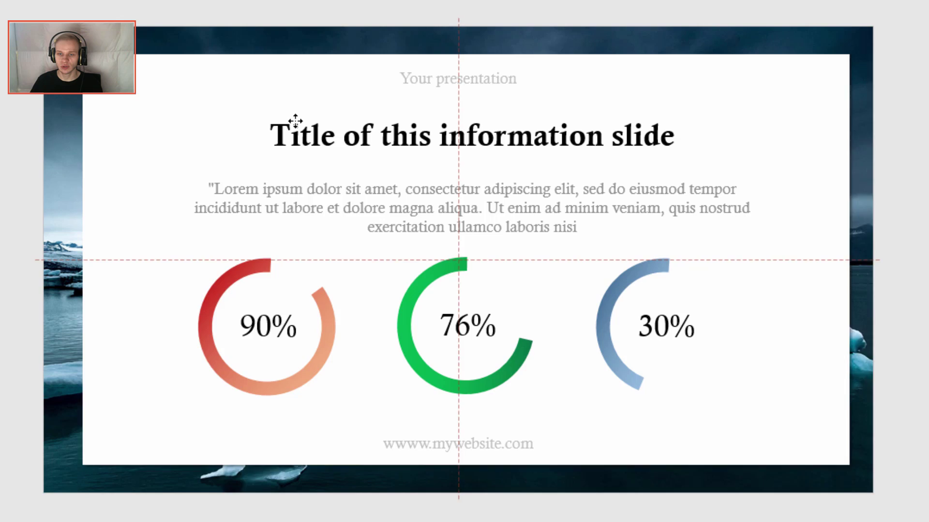
Undo the last change to the sample slide's white panel and deselect it
key("ctrl+z")
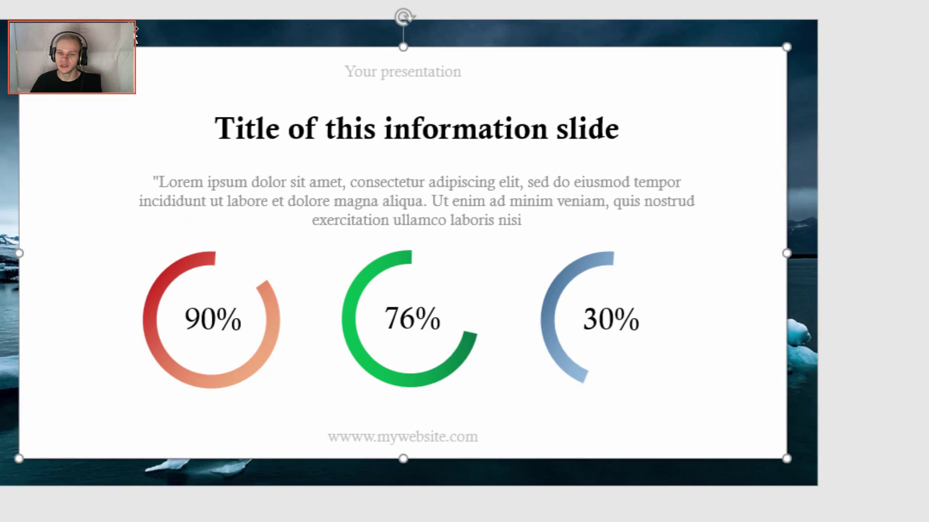
left_click(924, 186)
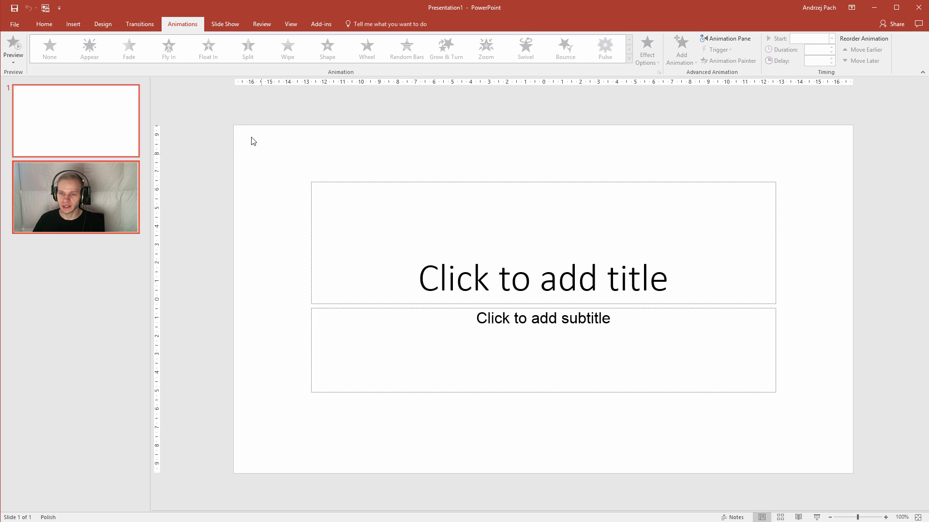
Delete the empty title and subtitle placeholders and drop Background.jpg onto the slide
left_click_drag(251, 141, 919, 455)
key("Delete")
key("alt+Tab")
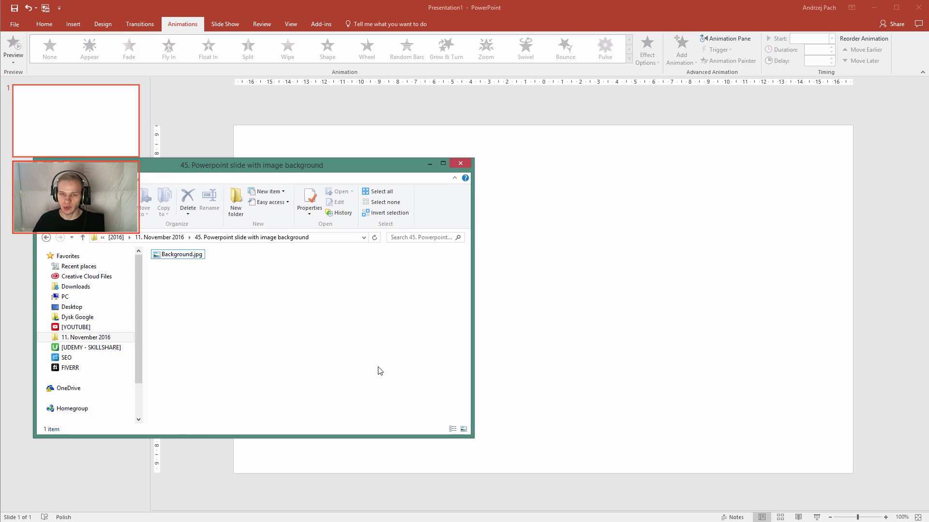
left_click_drag(196, 259, 669, 293)
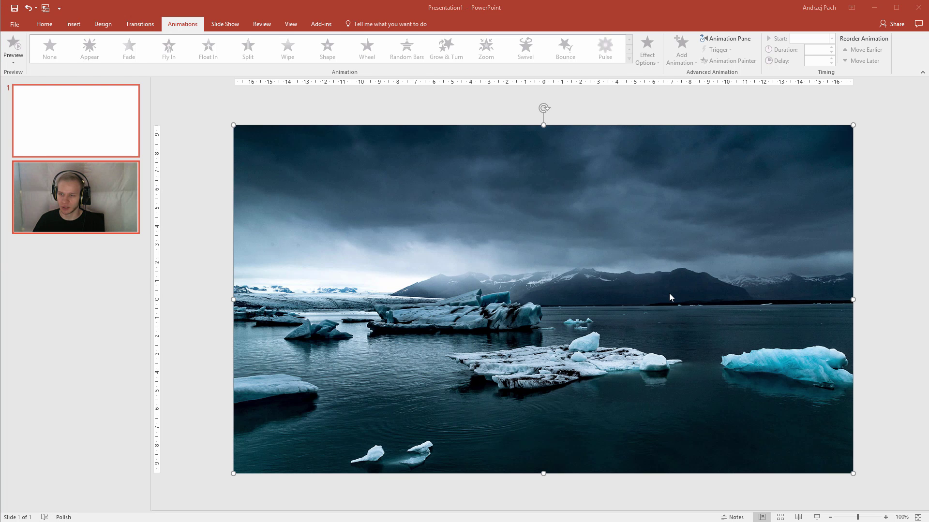
left_click(914, 315)
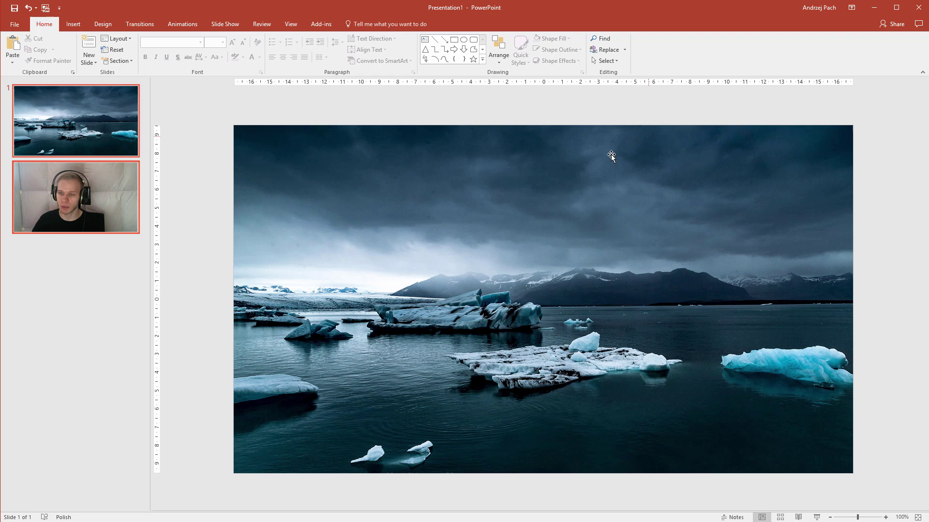
Reposition the iceberg photo to fill the slide, undoing an accidental texture background fill
left_click_drag(498, 209, 316, 210)
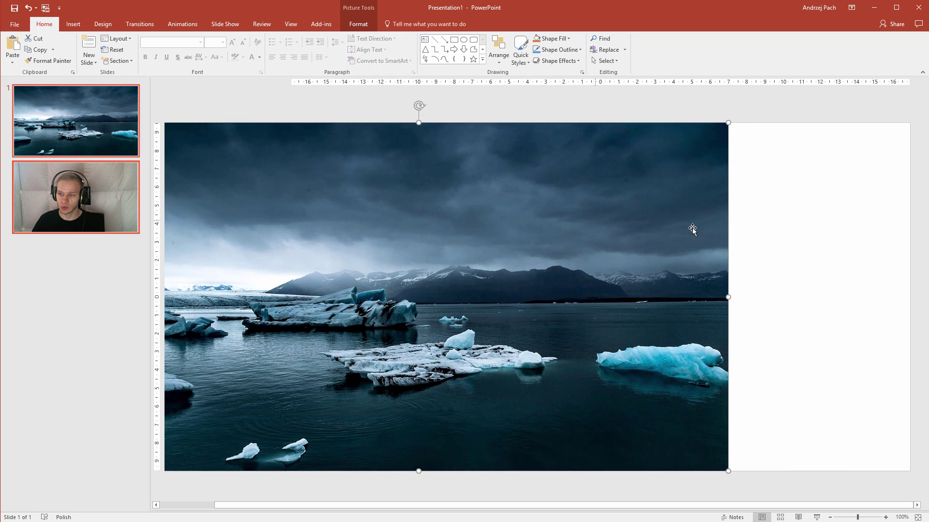
right_click(764, 227)
left_click(788, 306)
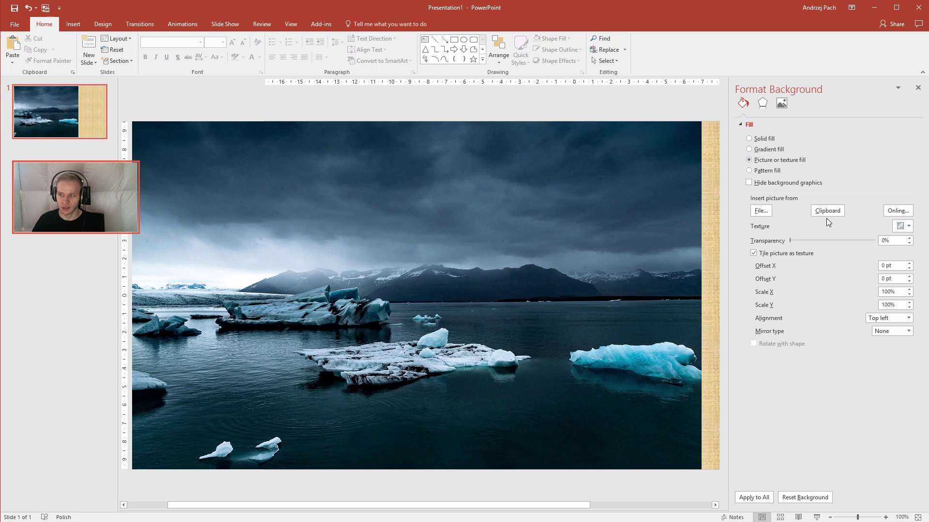
left_click(918, 88)
key("ctrl+z")
left_click_drag(524, 259, 666, 255)
left_click(114, 49)
Draw a rectangle over the whole slide and shrink it to 17.62 × 31.33 cm
left_click(73, 24)
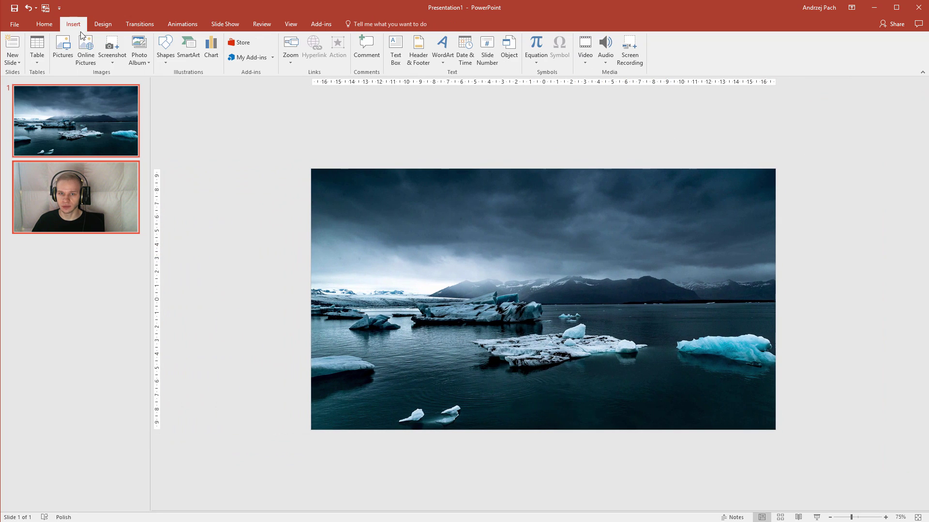
left_click(170, 57)
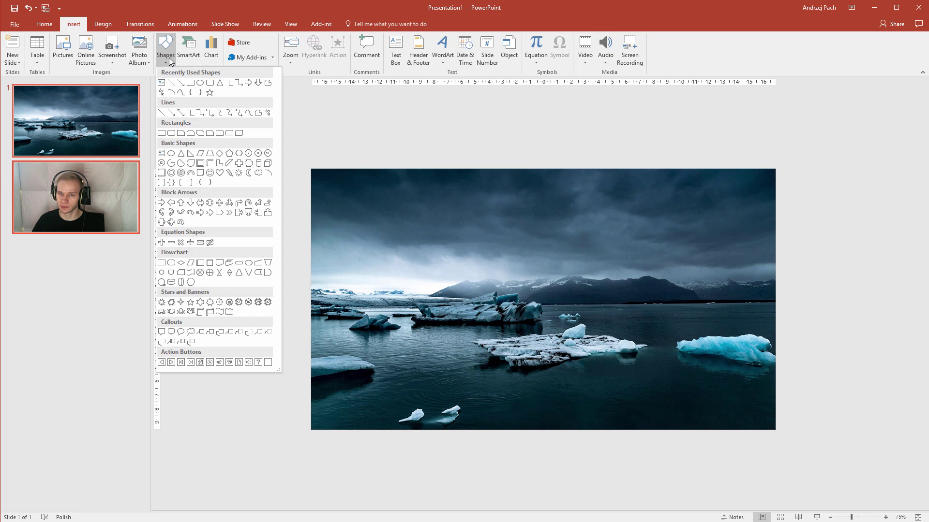
left_click(190, 83)
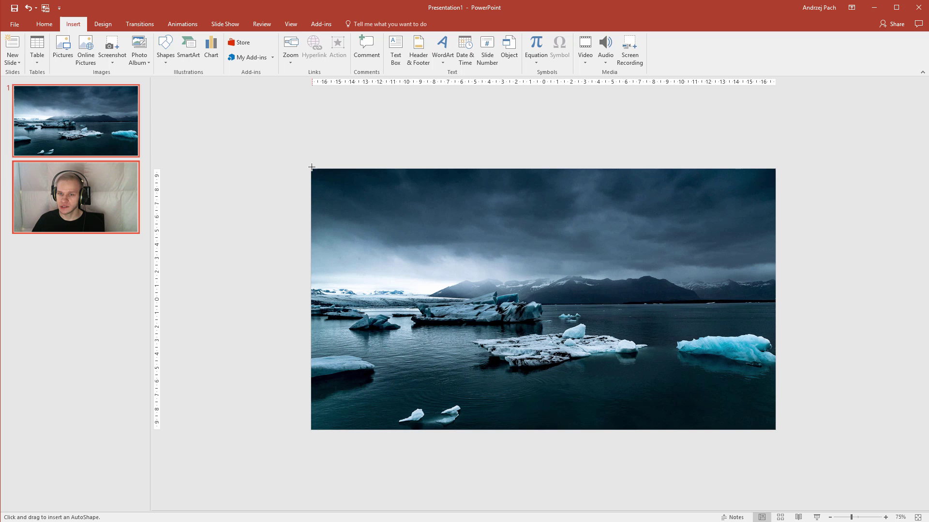
left_click_drag(311, 168, 775, 430)
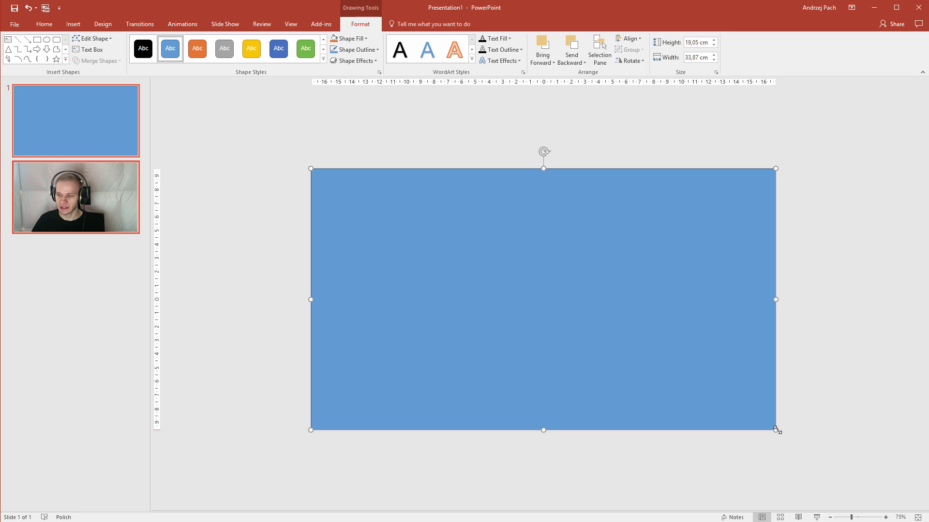
left_click_drag(776, 430, 742, 411)
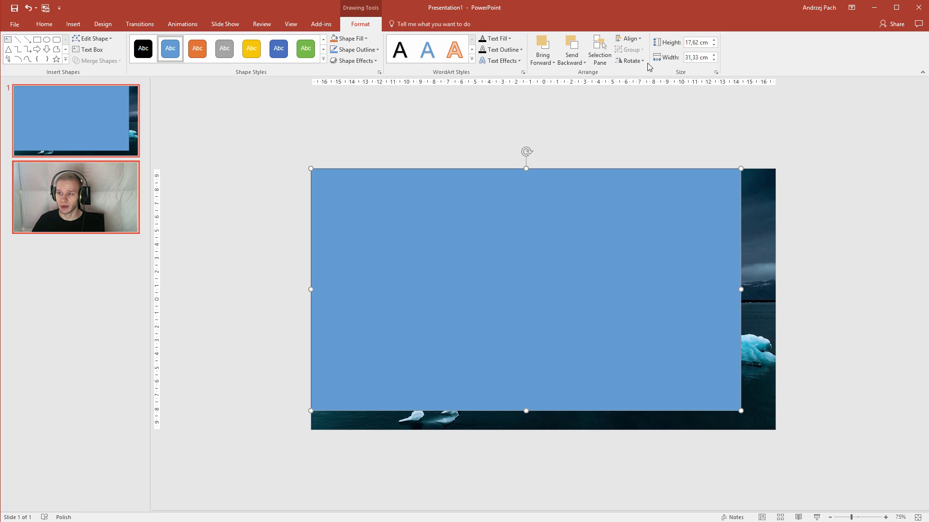
Centre the rectangle horizontally and vertically, remove its outline and fill it white
left_click(629, 39)
left_click(634, 61)
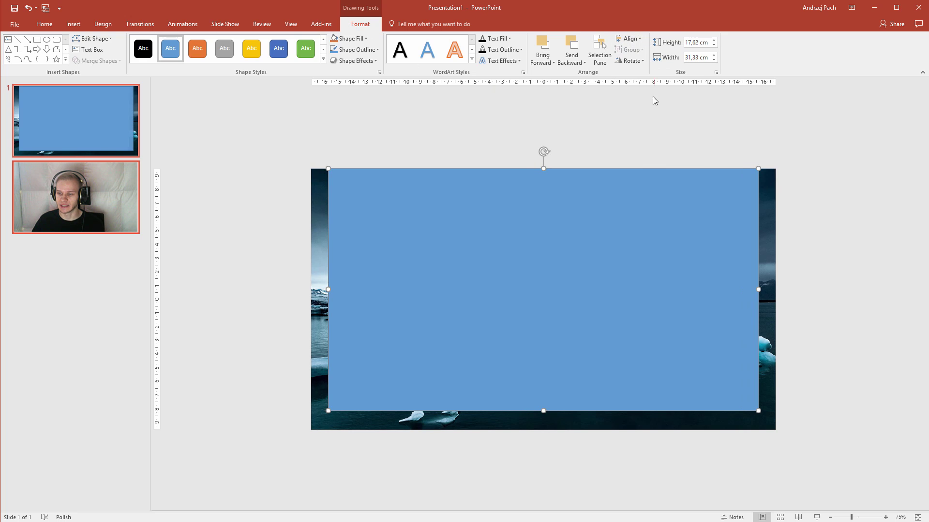
left_click(629, 38)
left_click(648, 95)
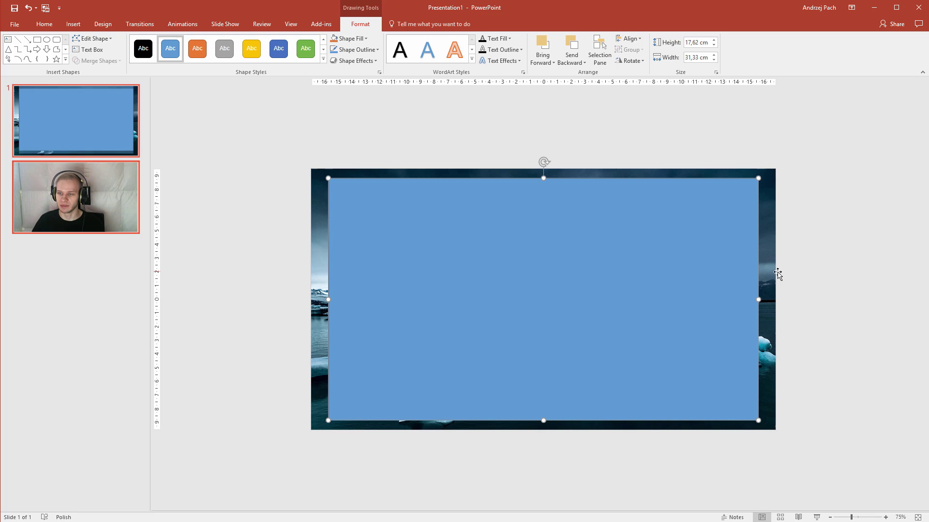
left_click(365, 51)
left_click(367, 135)
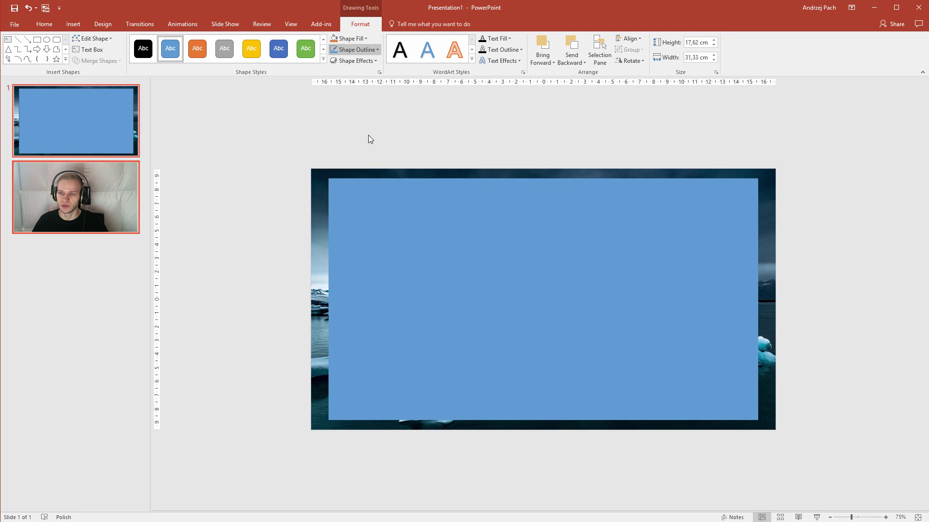
left_click(348, 39)
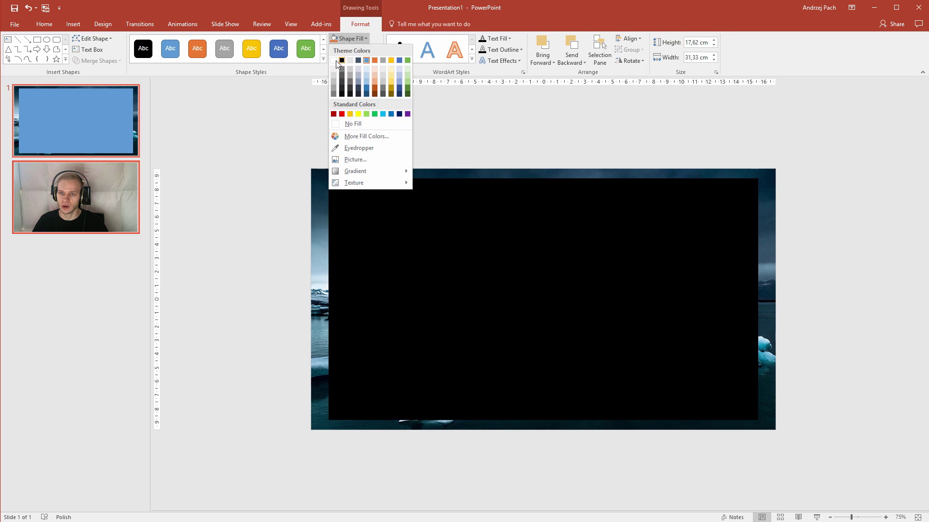
left_click(334, 61)
Shorten the white panel from its top edge to 16.79 cm high
left_click(444, 106)
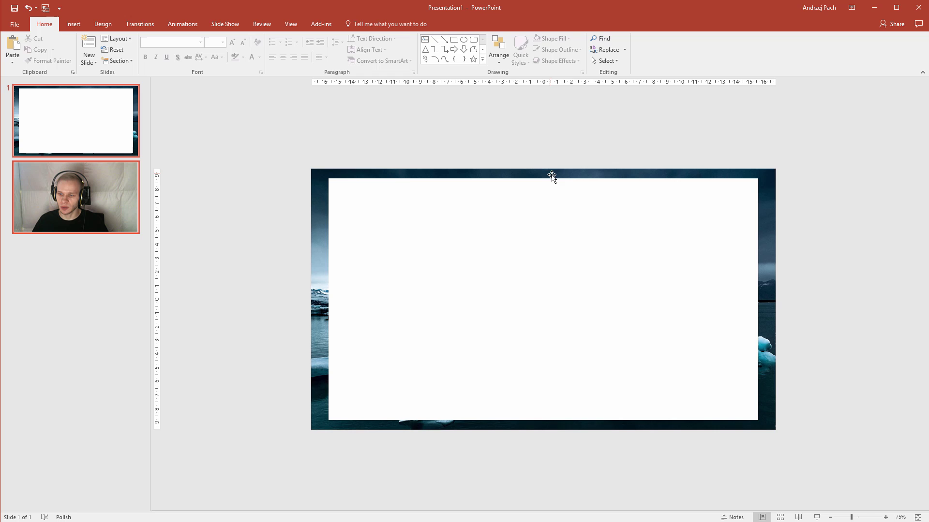
left_click(547, 287)
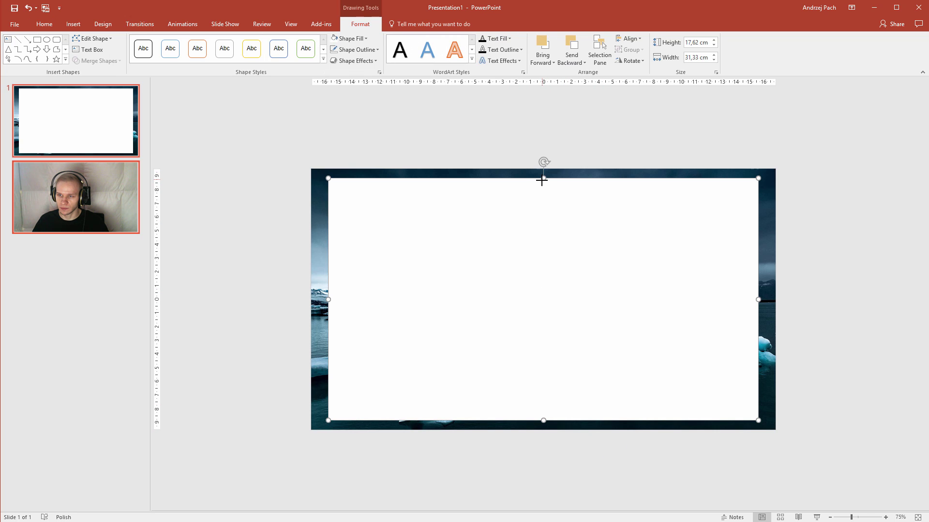
mouse_move(542, 180)
left_mouse_down()
mouse_move(543, 196)
mouse_move(545, 184)
left_mouse_up()
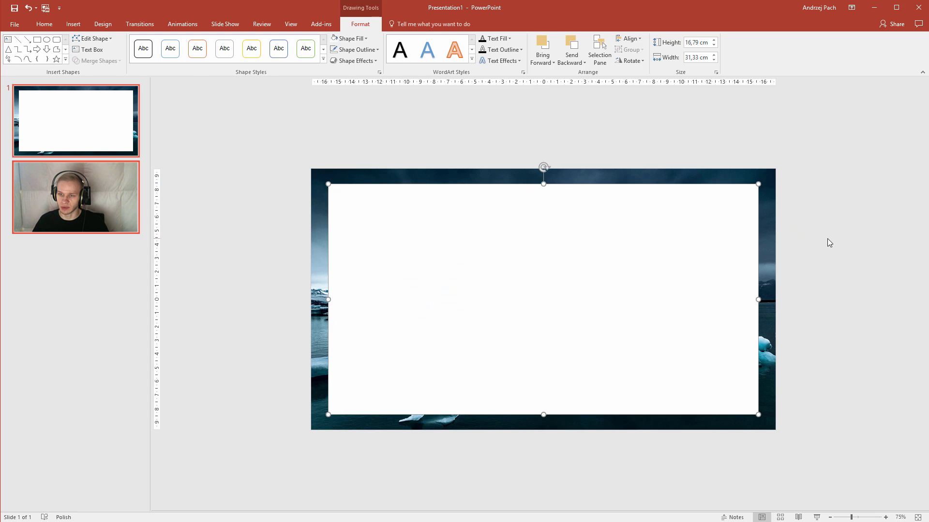
left_click(824, 260)
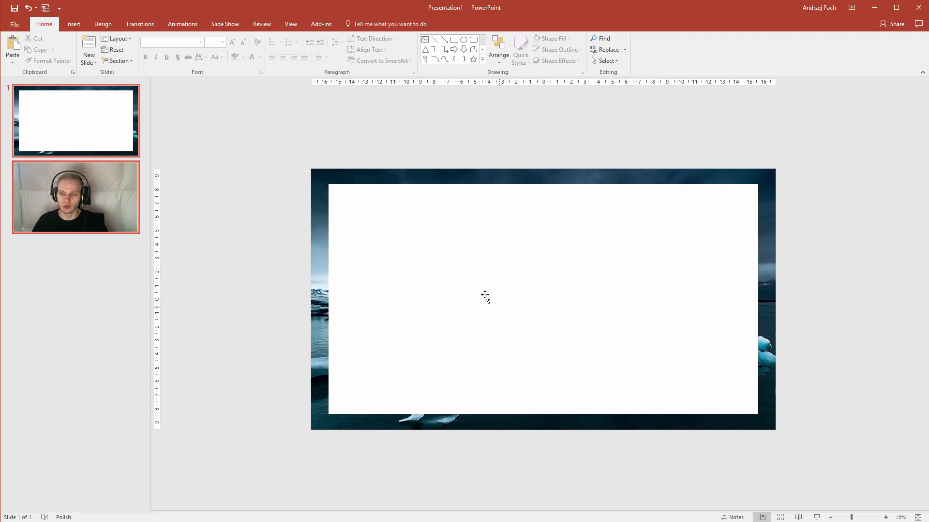
Give the white panel an outer shadow effect
left_click(496, 259)
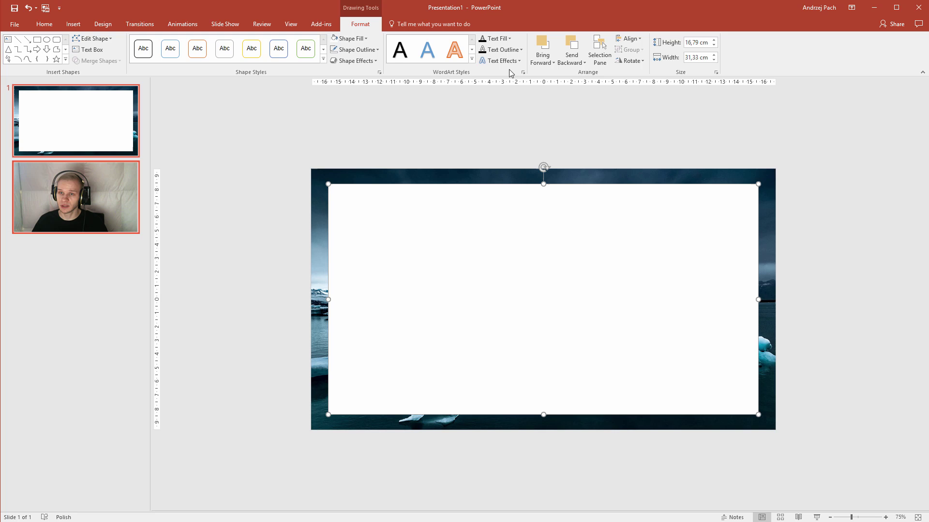
left_click(371, 62)
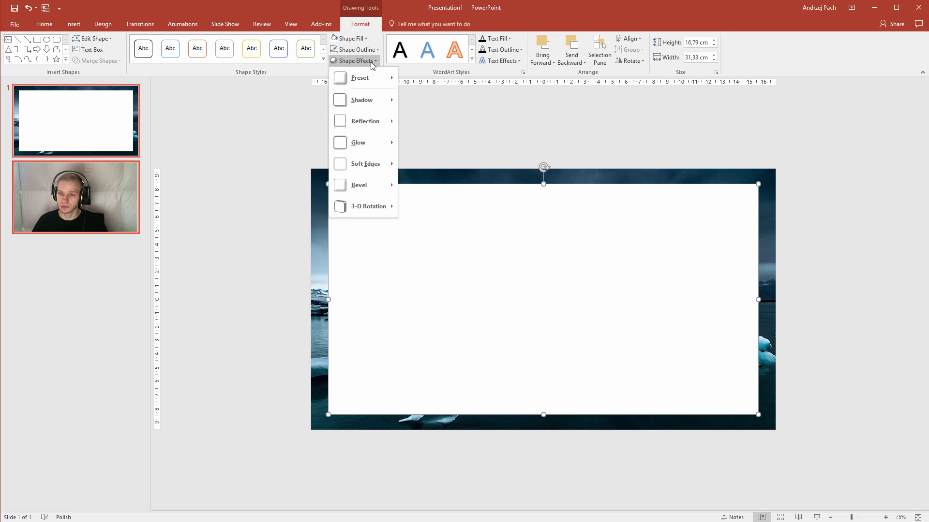
mouse_move(377, 103)
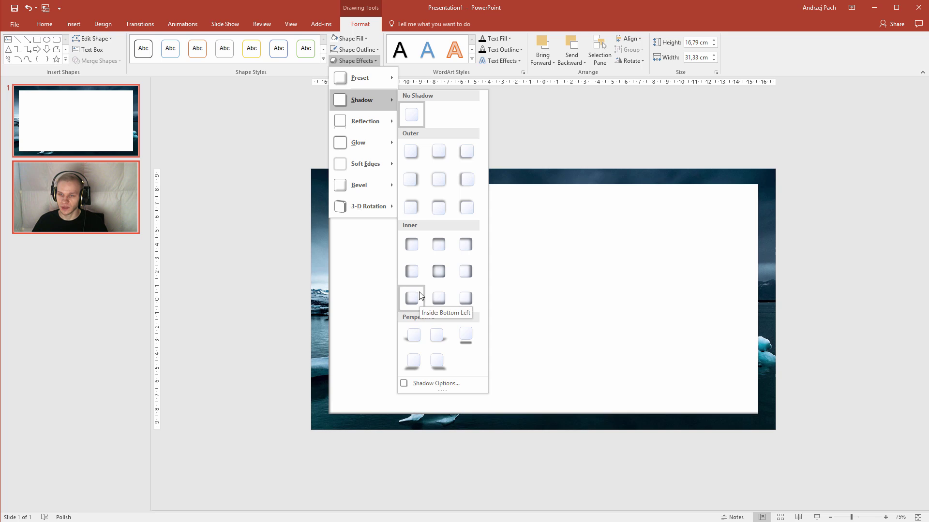
left_click(413, 156)
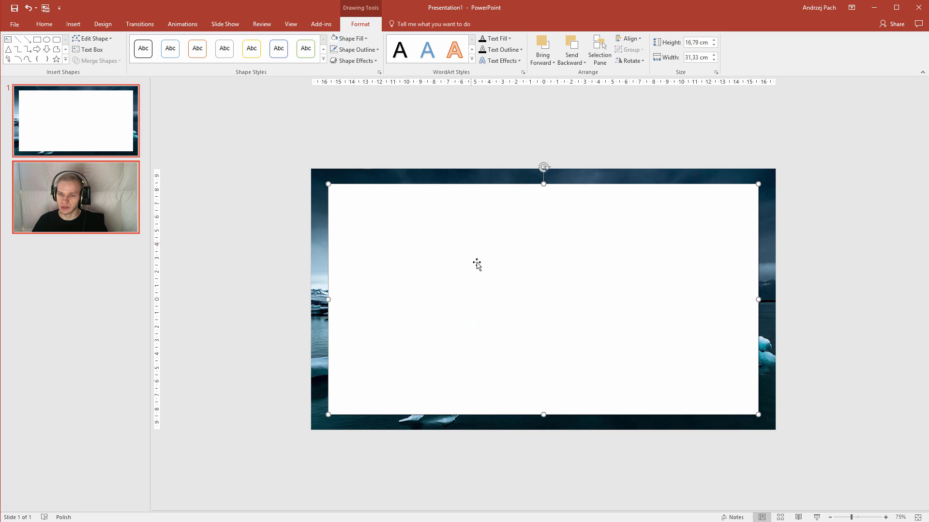
left_click(446, 142)
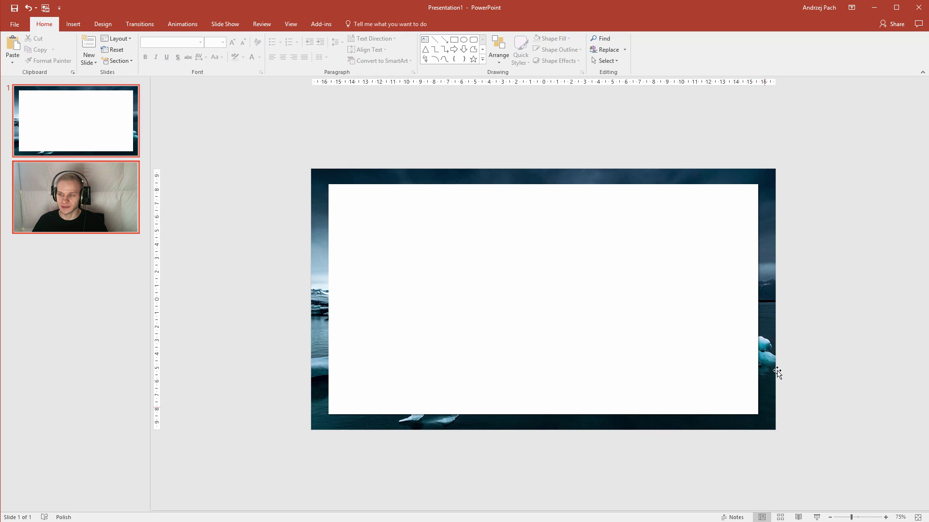
Add a centred 'Your presentation' text box at the top of the white panel
left_click(74, 28)
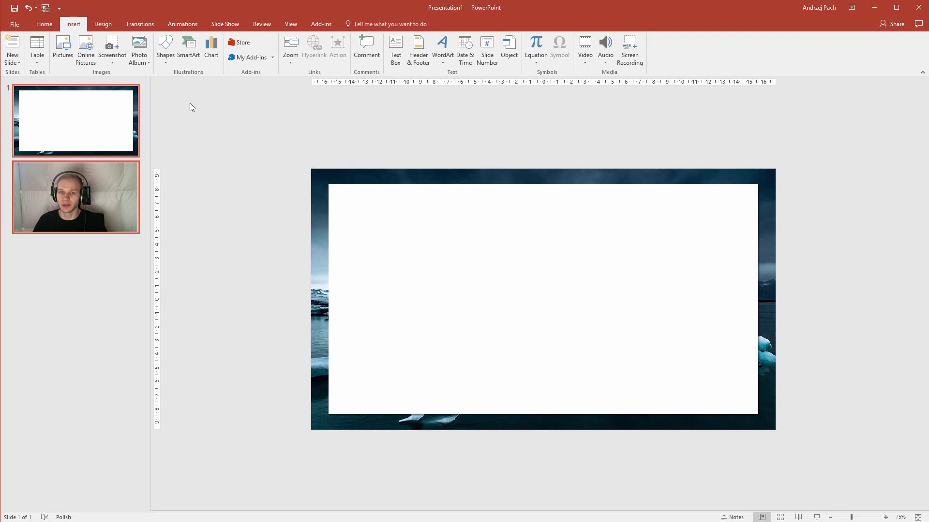
left_click(396, 47)
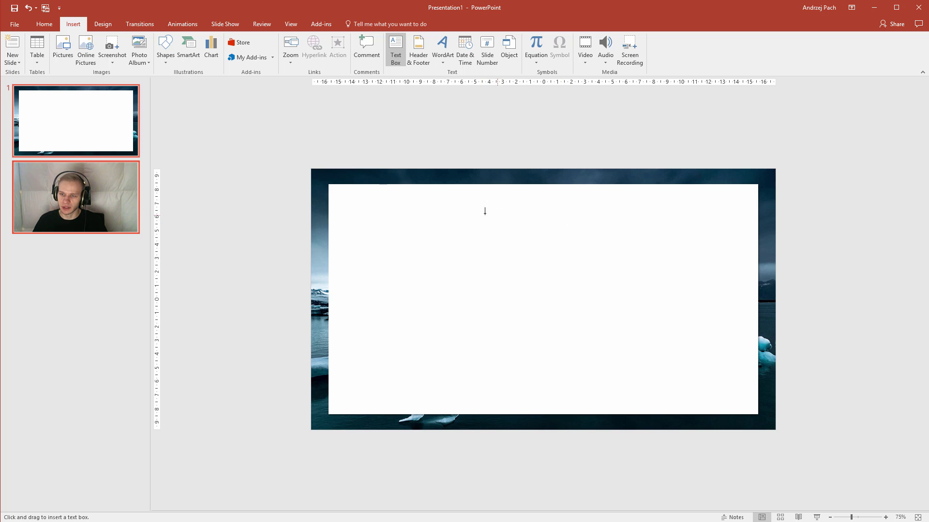
left_click_drag(476, 211, 626, 238)
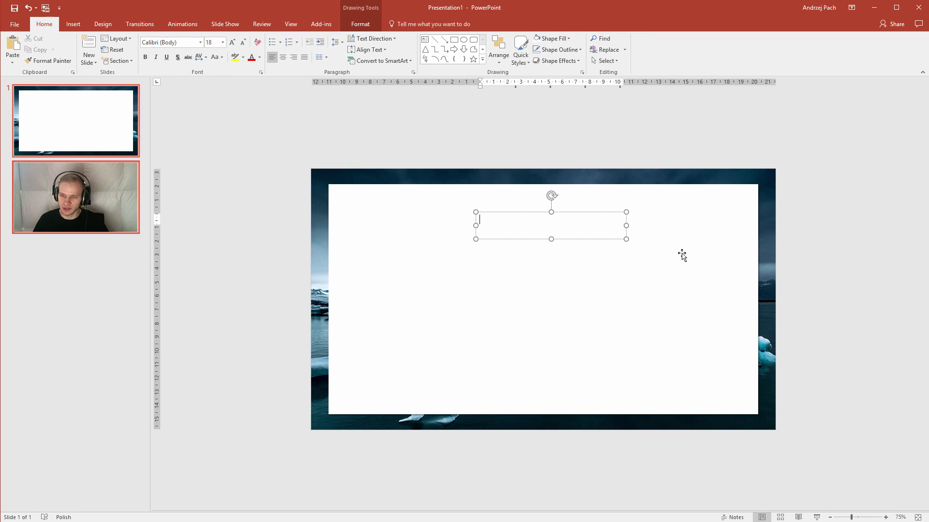
type("Your presentation")
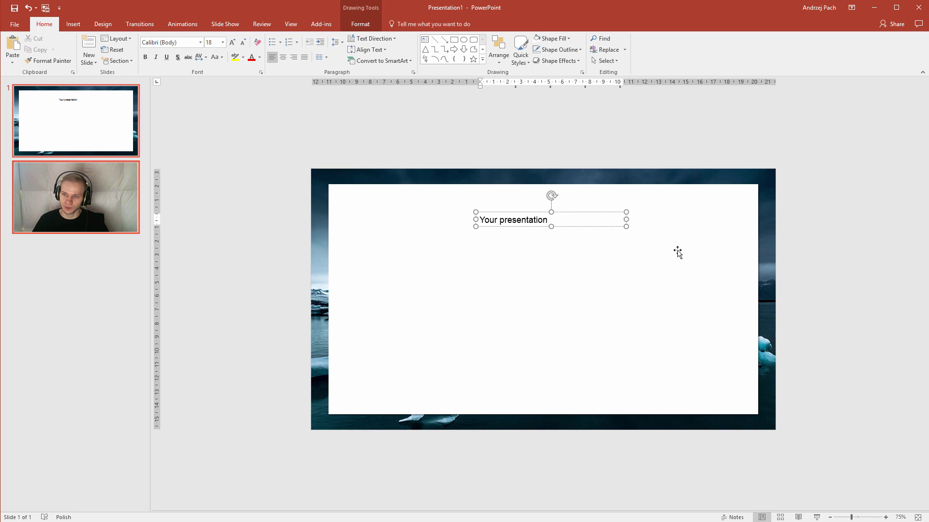
left_click(283, 57)
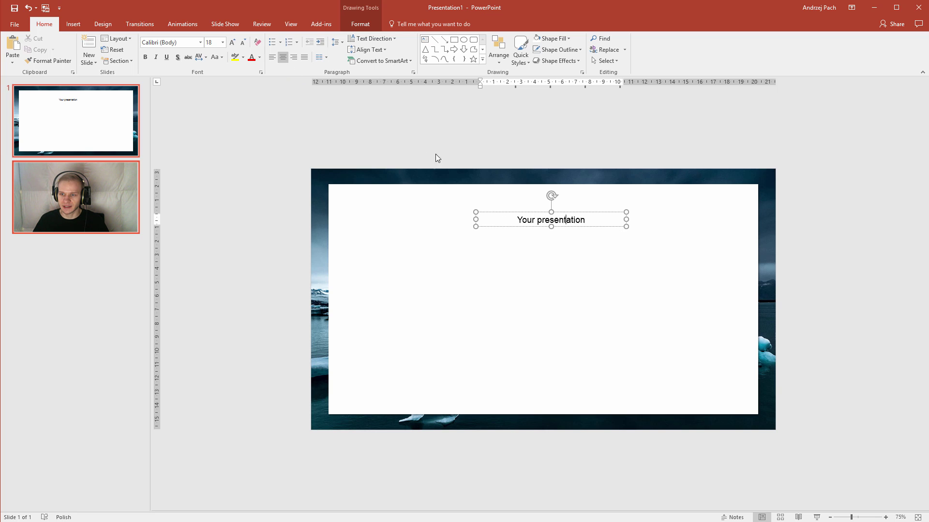
left_click_drag(537, 210, 529, 196)
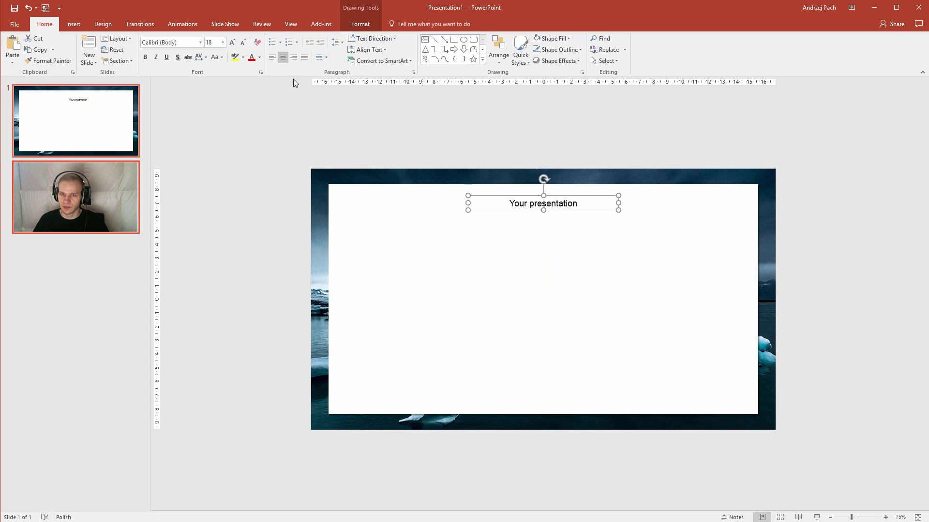
Make the title slightly smaller, light grey and set in Calisto MT
left_click(244, 42)
left_click(260, 57)
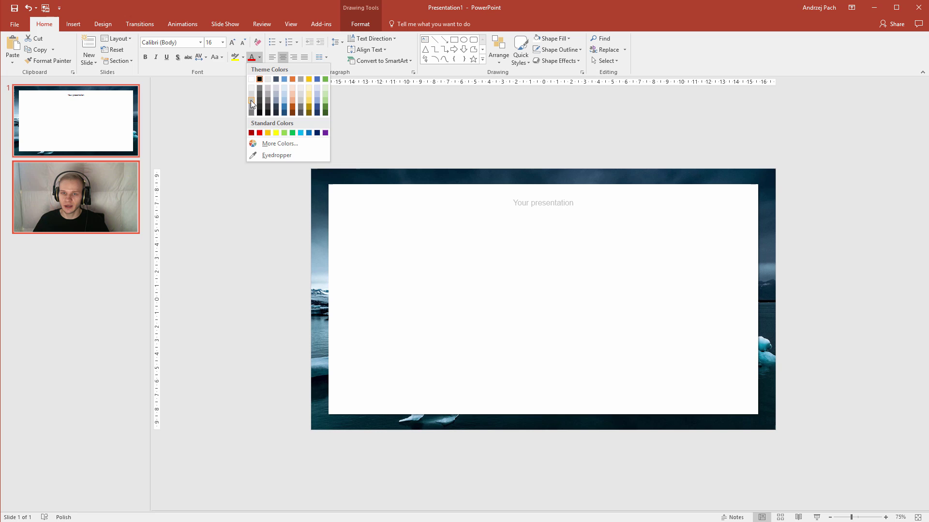
left_click(251, 104)
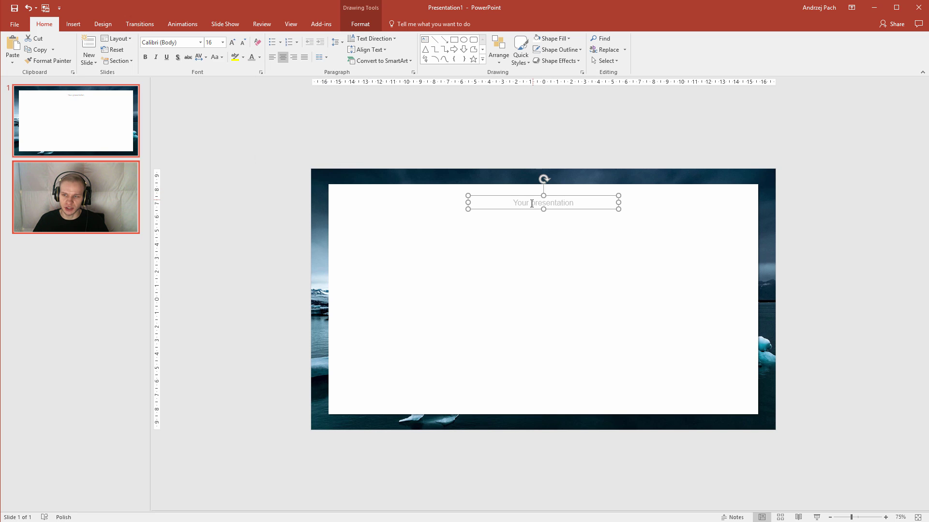
left_click(199, 42)
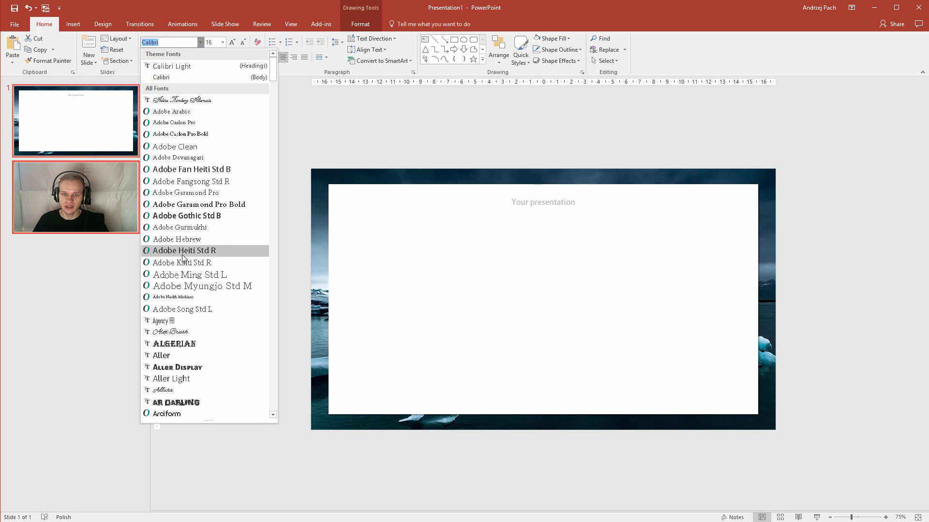
scroll(202, 271, "down", 10)
scroll(202, 271, "down", 15)
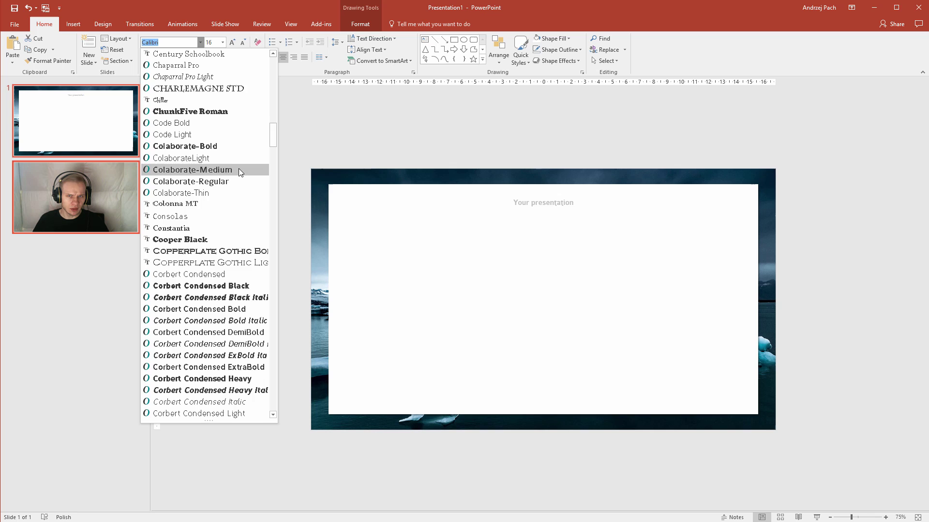
scroll(245, 170, "up", 5)
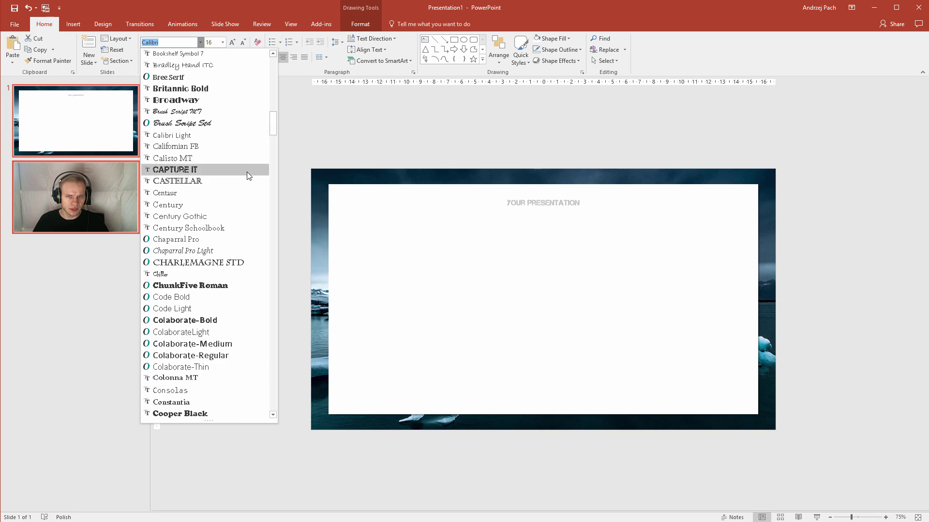
left_click(225, 160)
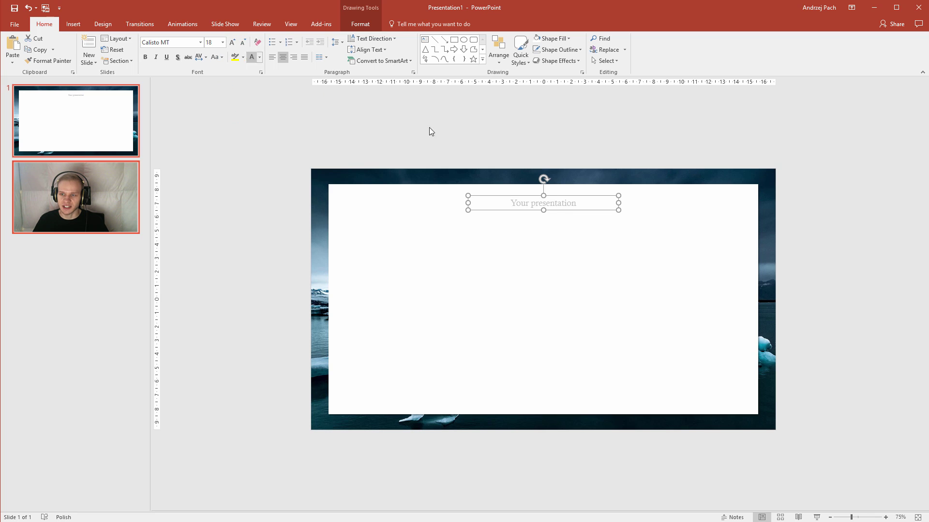
Duplicate the title box at the bottom of the panel with the text 'wwww.mywebsite.com'
left_click_drag(538, 198, 530, 408)
key("ctrl+c")
key("ctrl+v")
key("F2")
type("ww")
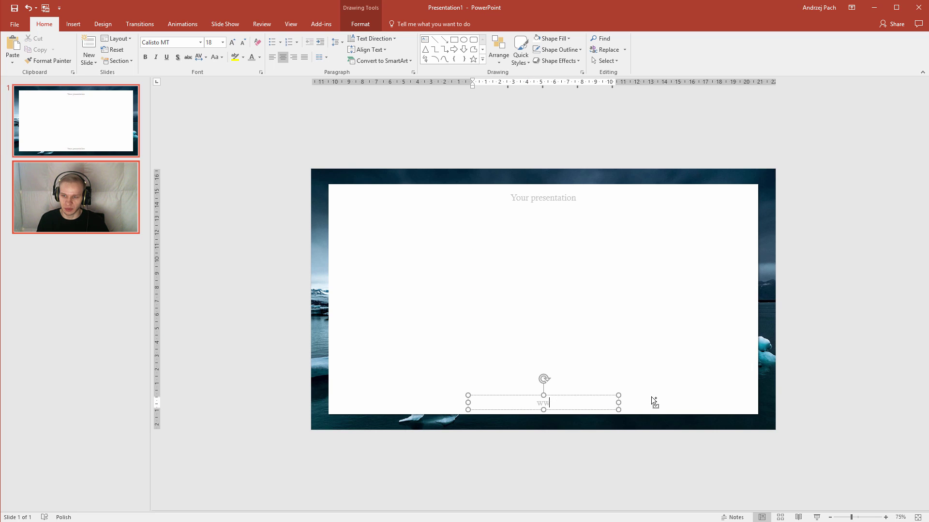
type("ww.mywebsite.com")
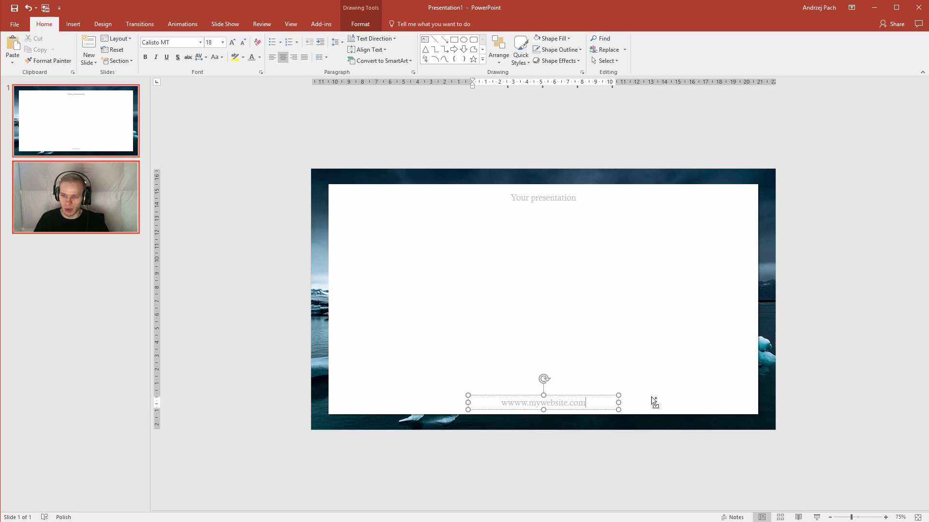
left_click(699, 303)
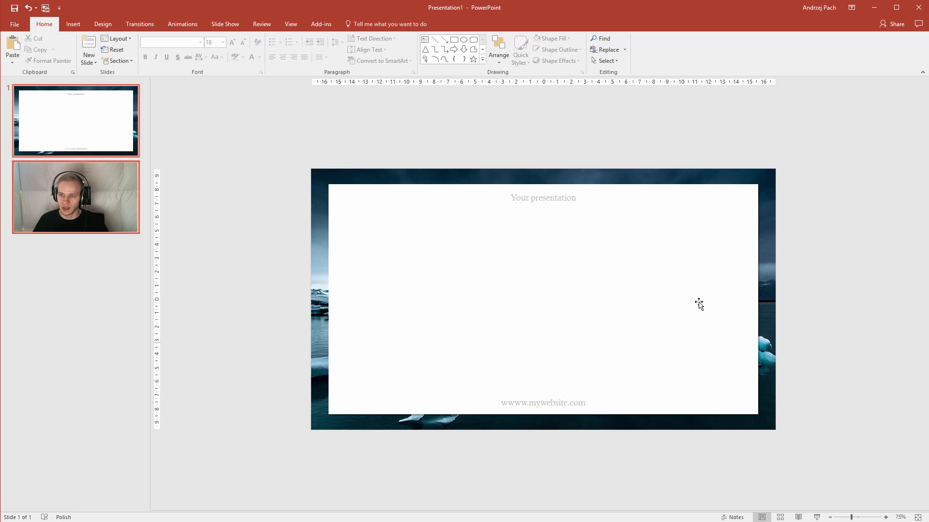
left_click(551, 403)
Choose Block Arc from the Basic Shapes gallery on the Insert tab
left_click(73, 24)
left_click(519, 280)
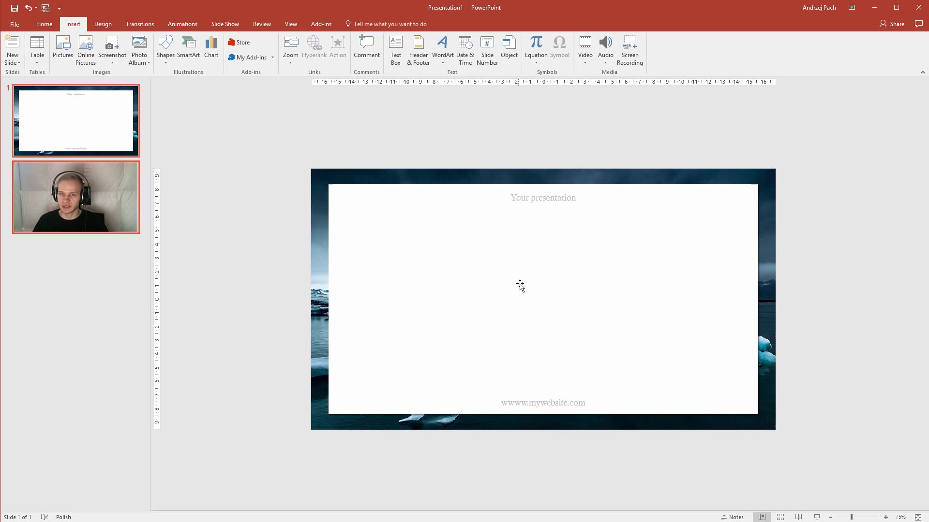
left_click(164, 53)
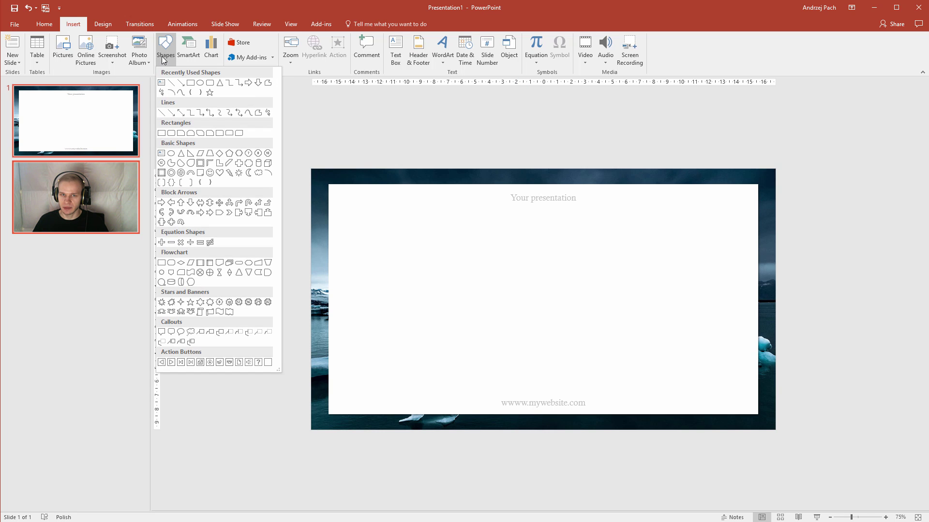
left_click(68, 28)
left_click(161, 58)
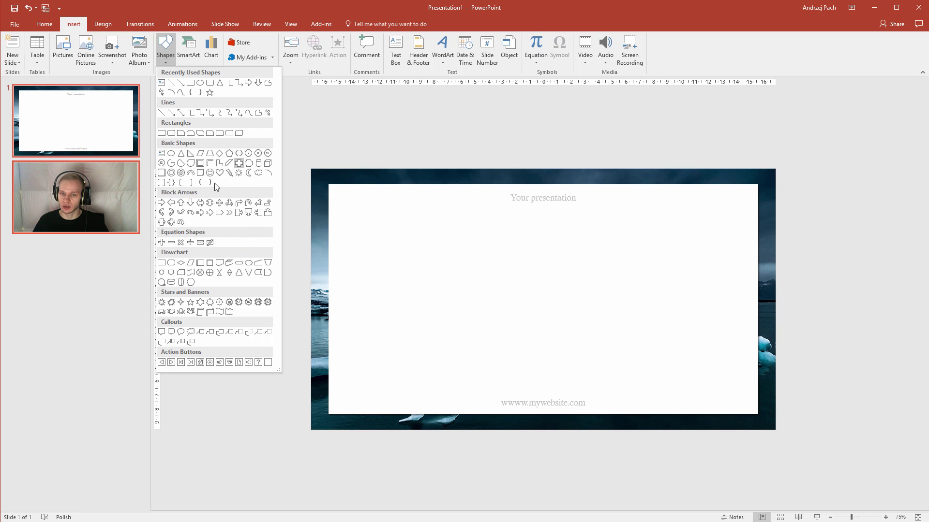
left_click(191, 173)
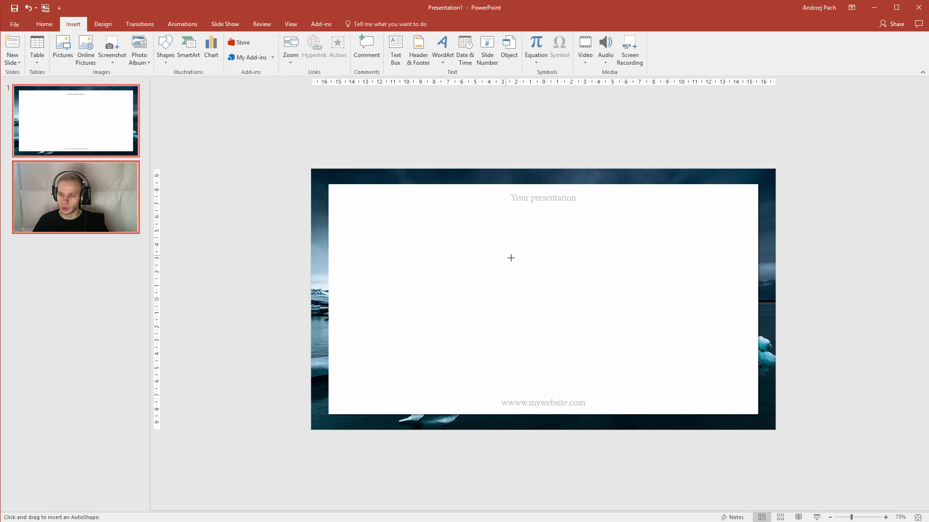
Draw a block arc below the title, thin it into a near-closed ring sized 5.61 cm
mouse_move(515, 279)
left_mouse_down()
mouse_move(626, 369)
mouse_move(620, 364)
left_mouse_up()
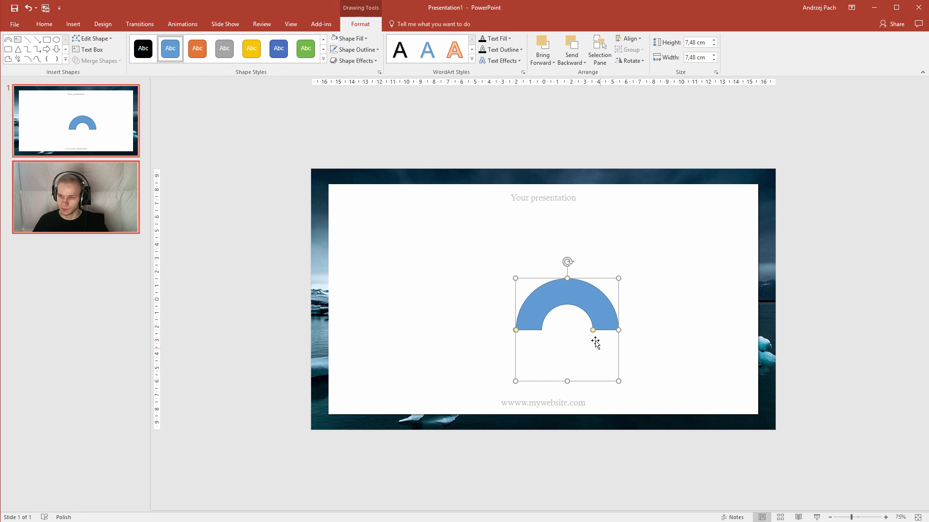
left_click_drag(593, 330, 610, 333)
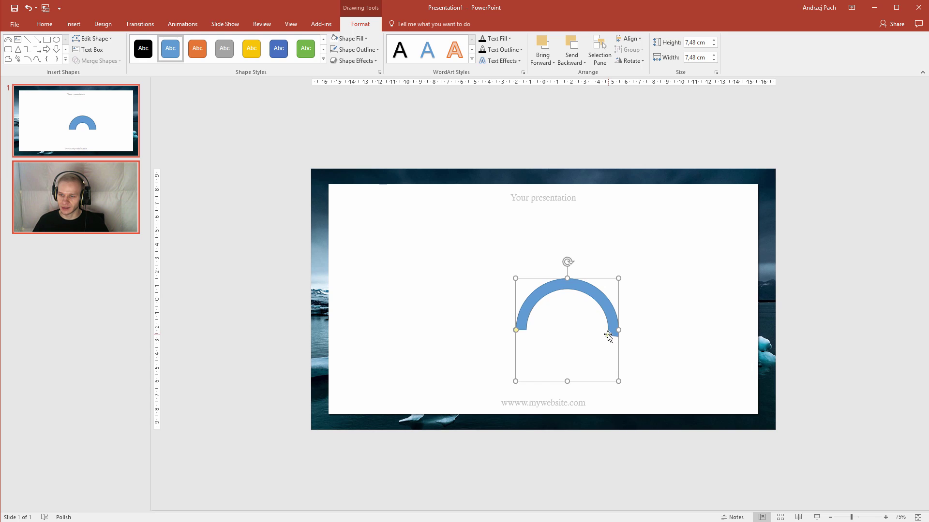
left_click_drag(516, 330, 530, 293)
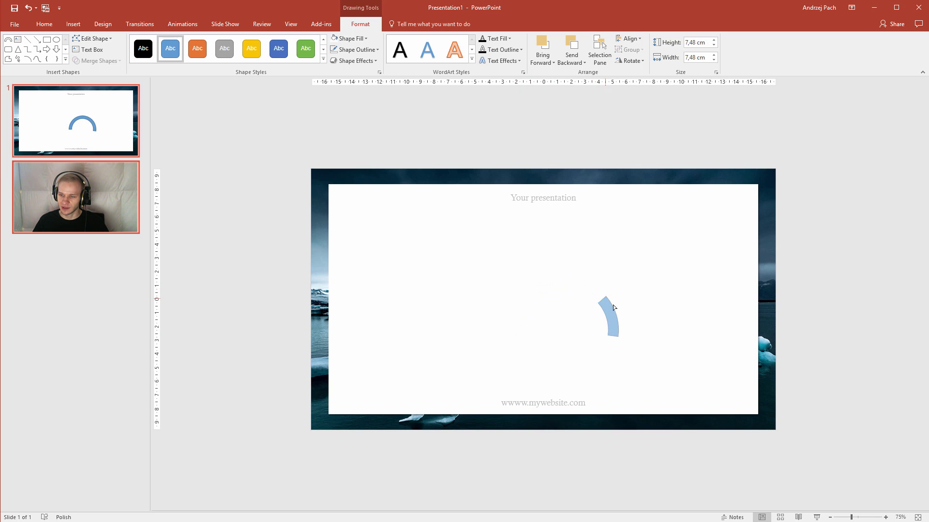
left_click_drag(597, 357, 540, 347)
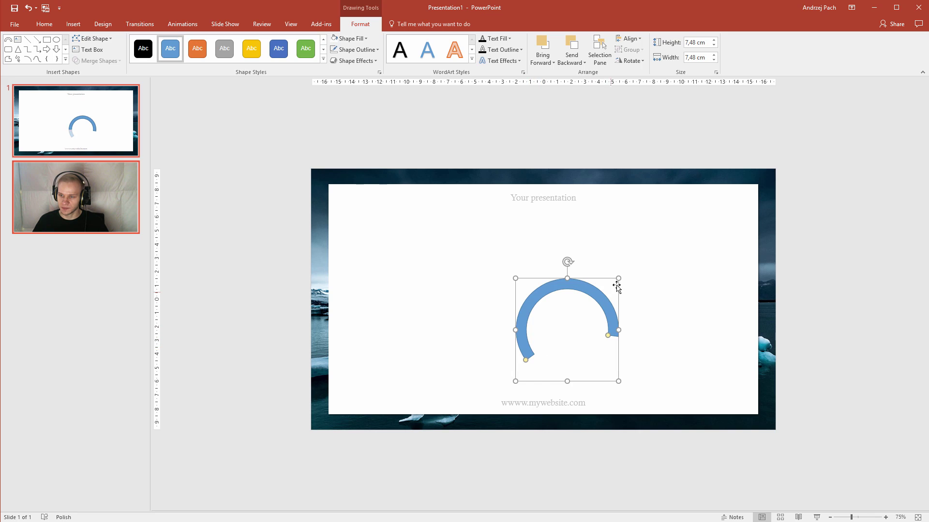
left_click_drag(602, 290, 579, 305)
left_click(571, 308)
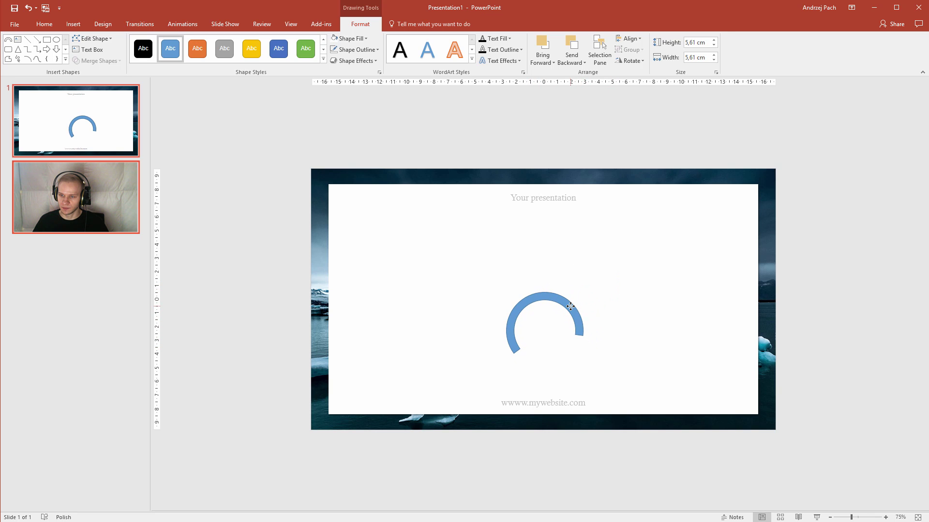
left_click(572, 308)
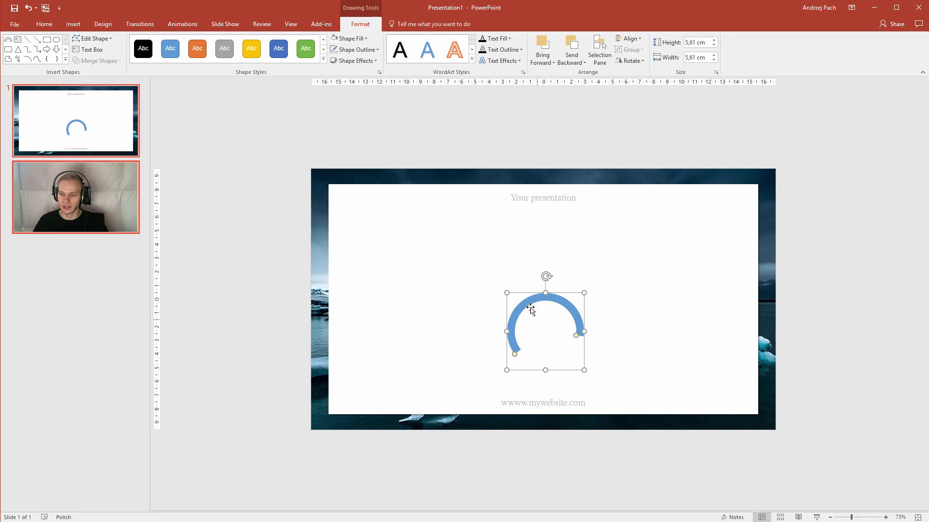
Give the arc a two-stop gradient fill with the first stop green
left_click(347, 38)
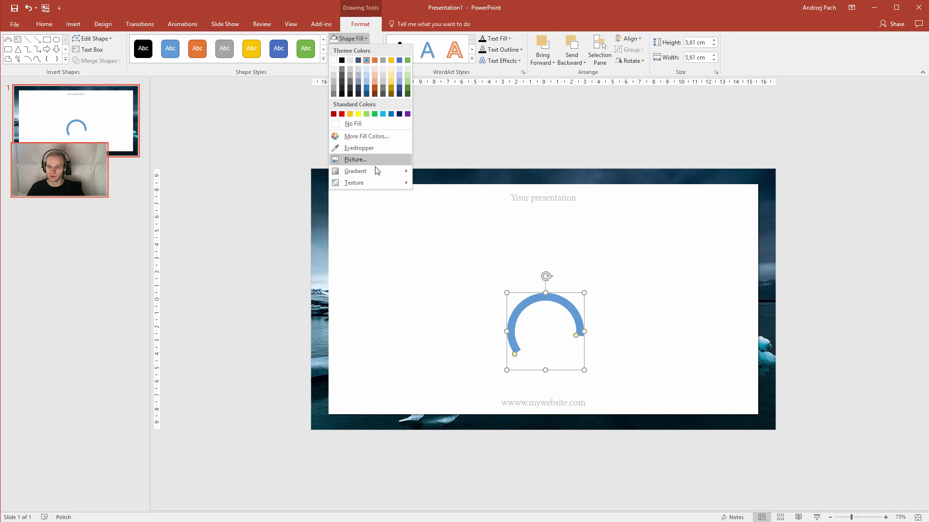
mouse_move(367, 171)
left_click(466, 358)
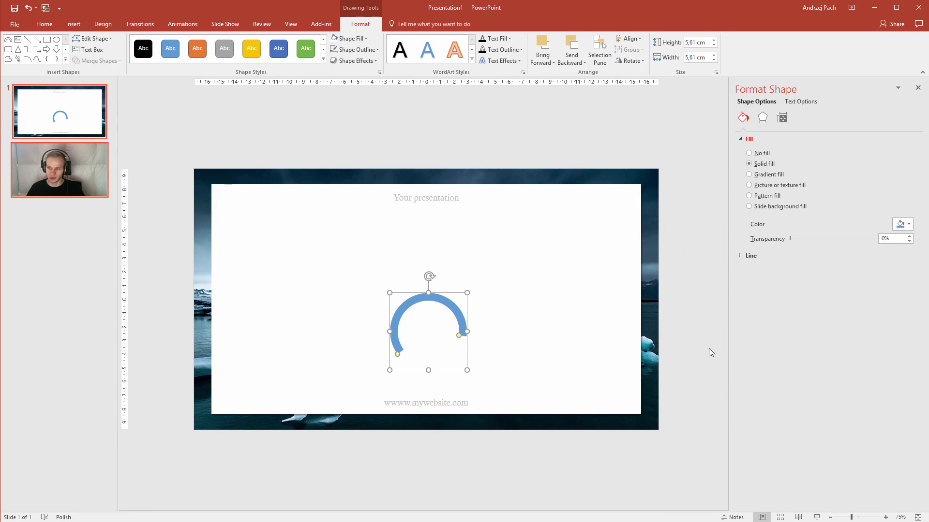
left_click(750, 175)
left_click_drag(846, 293, 887, 325)
left_click(903, 310)
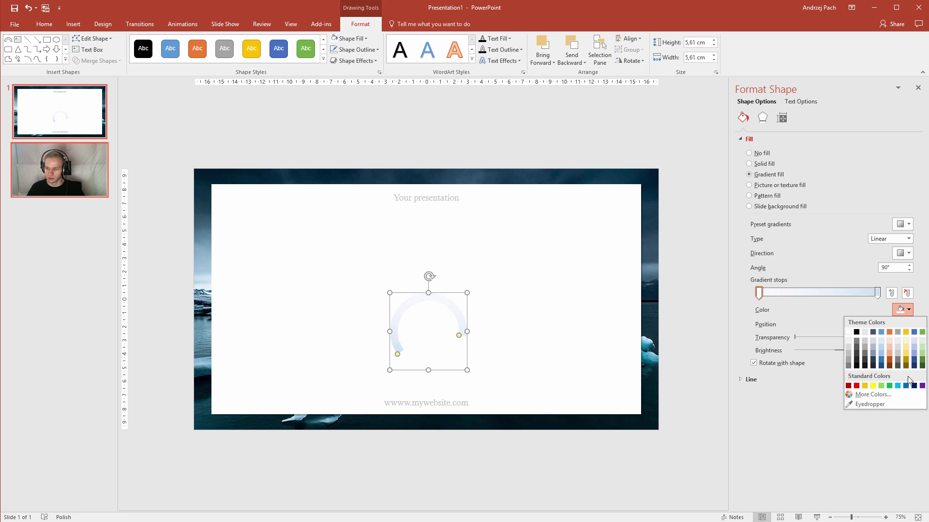
left_click(889, 385)
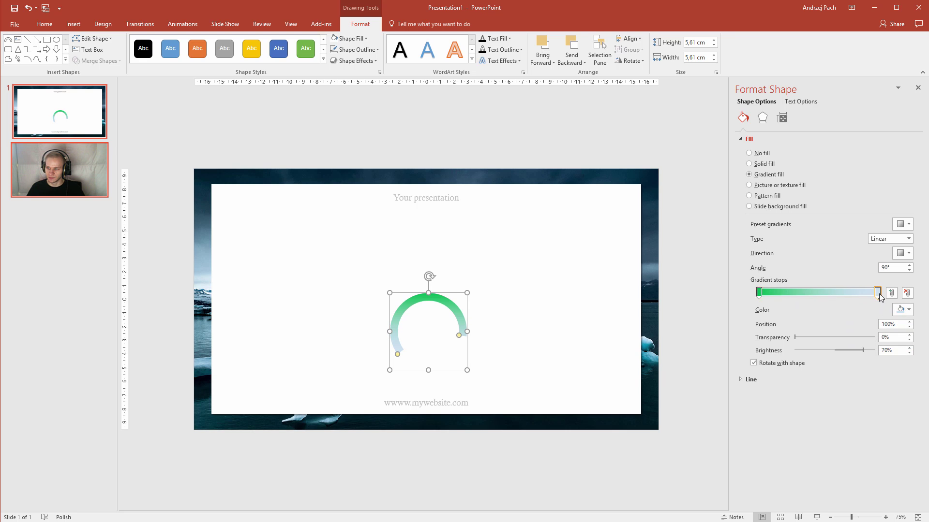
Set the other gradient stop to a custom dark green and lengthen the arc toward the lower right
left_click(877, 293)
left_click(902, 310)
left_click(895, 398)
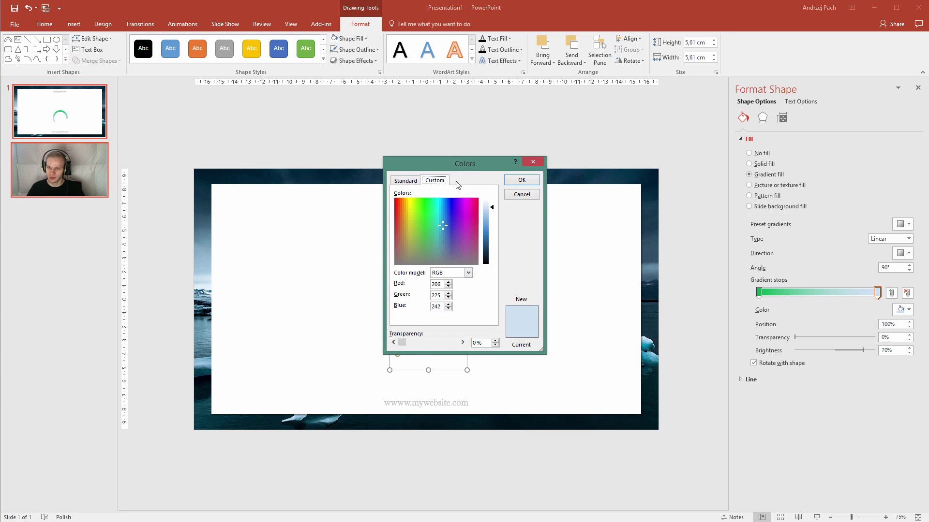
left_click_drag(464, 164, 599, 193)
left_click(561, 249)
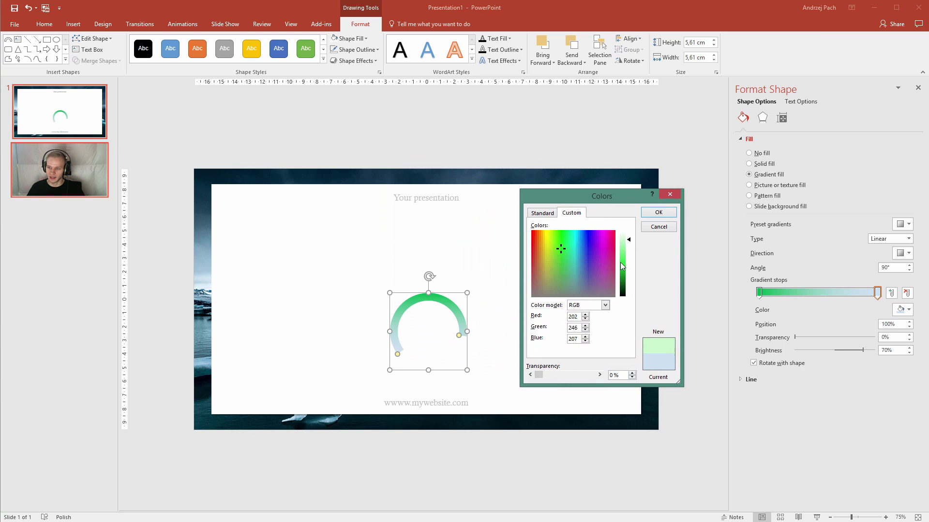
left_click_drag(621, 266, 563, 239)
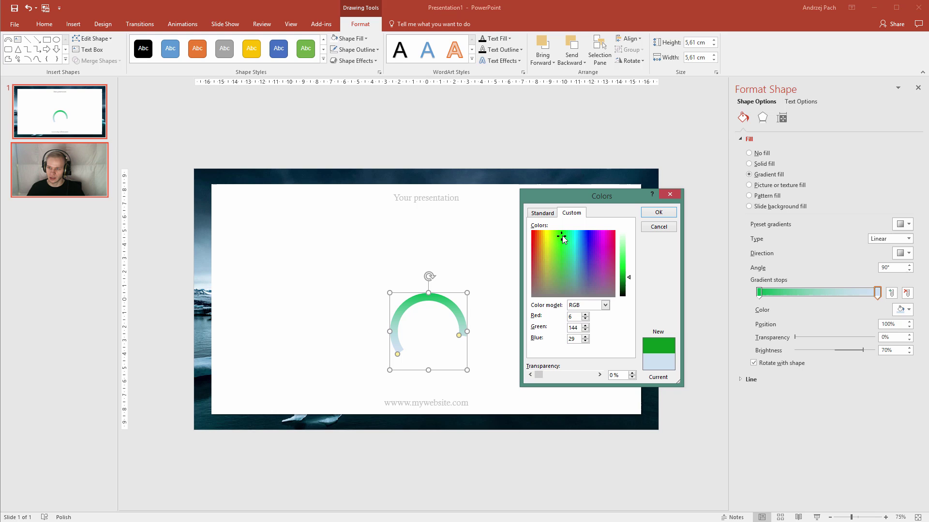
left_click_drag(631, 280, 631, 286)
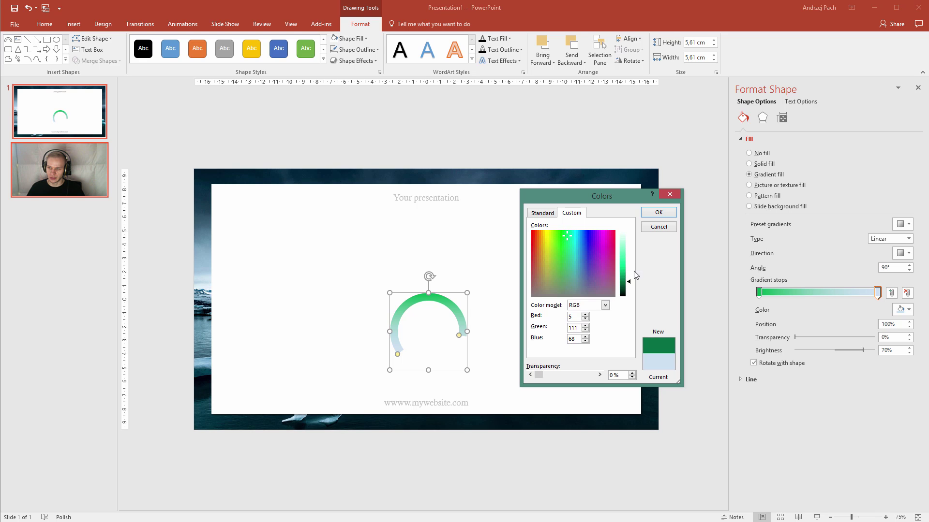
left_click(658, 212)
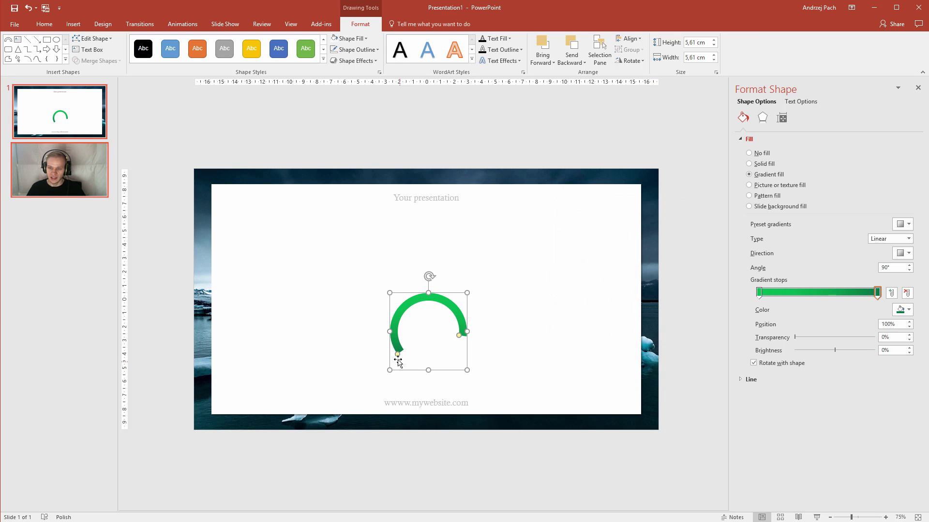
left_click_drag(398, 356, 419, 363)
Ctrl-drag a copy of the 'Your presentation' box into the green arc and type 76%
left_click(681, 332)
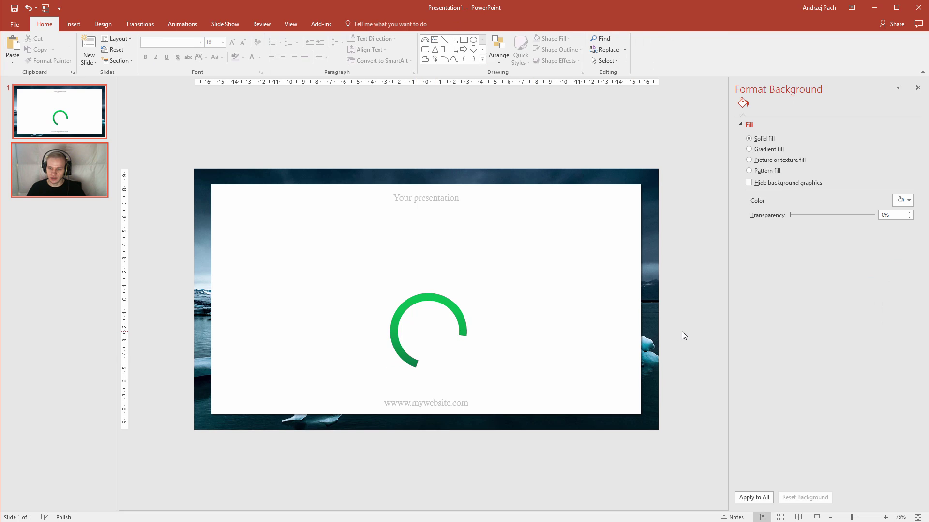
left_click(449, 204)
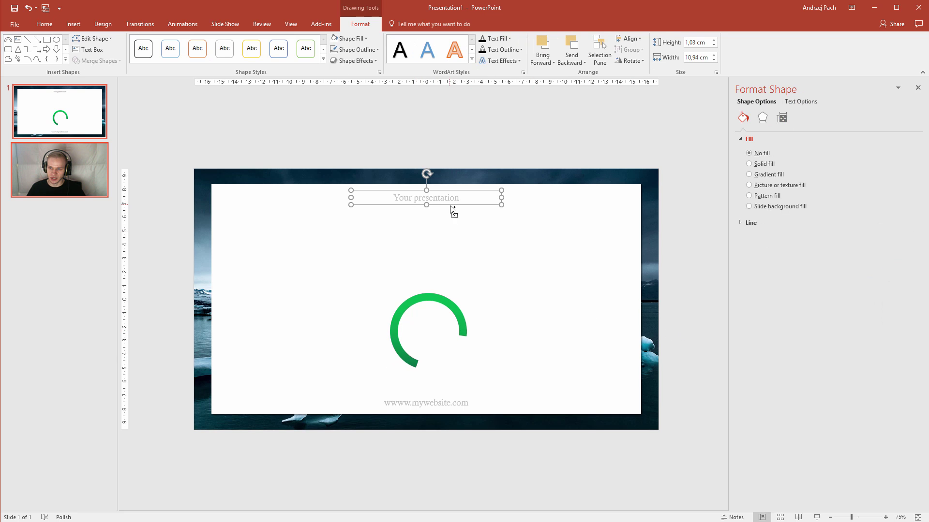
left_click_drag(450, 205, 460, 339)
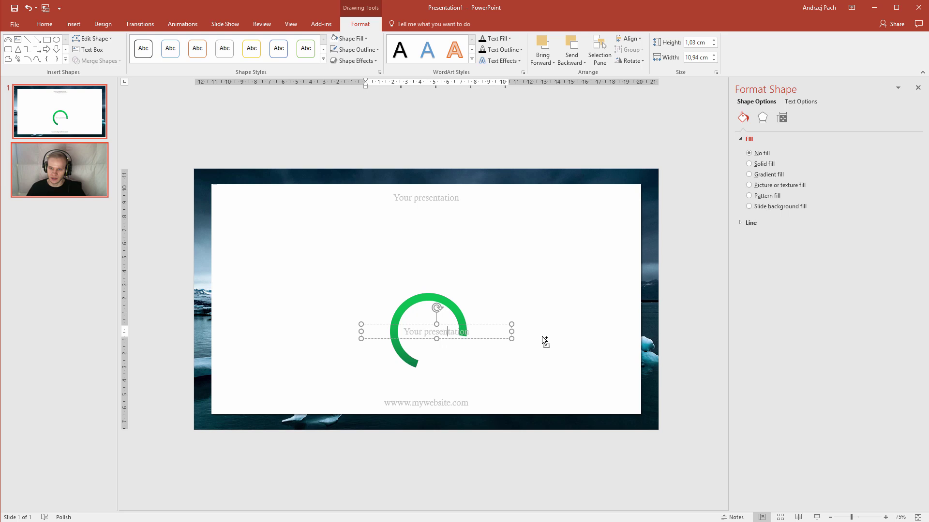
key("ctrl+a")
type("76%")
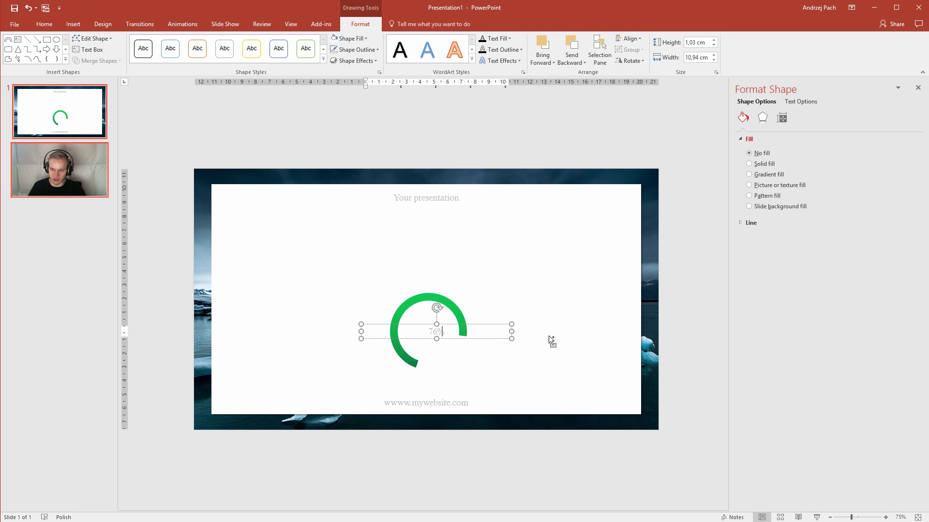
Make the 76% label 36 pt black and narrow its box to fit the arc
key("ctrl+a")
left_click(47, 25)
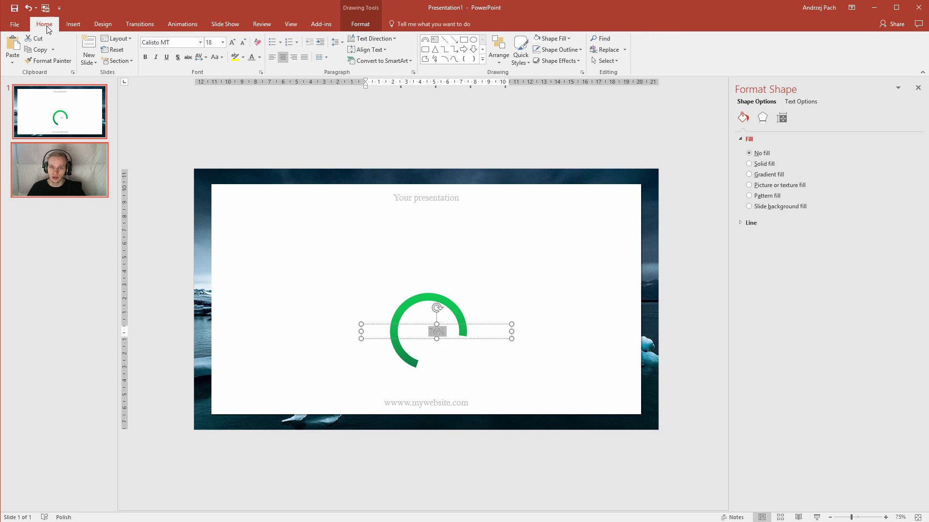
left_click(232, 42)
left_click(232, 42)
left_click(231, 42)
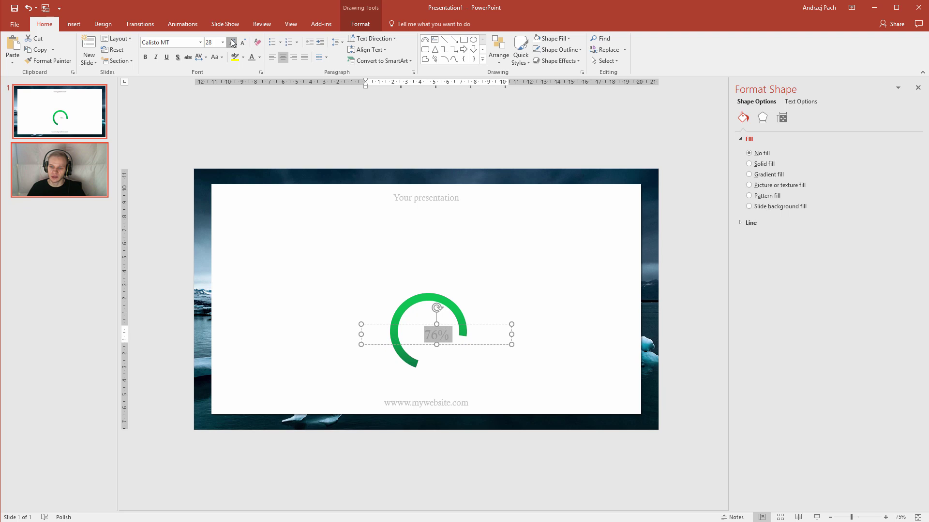
left_click(231, 42)
left_click(232, 42)
left_click(259, 57)
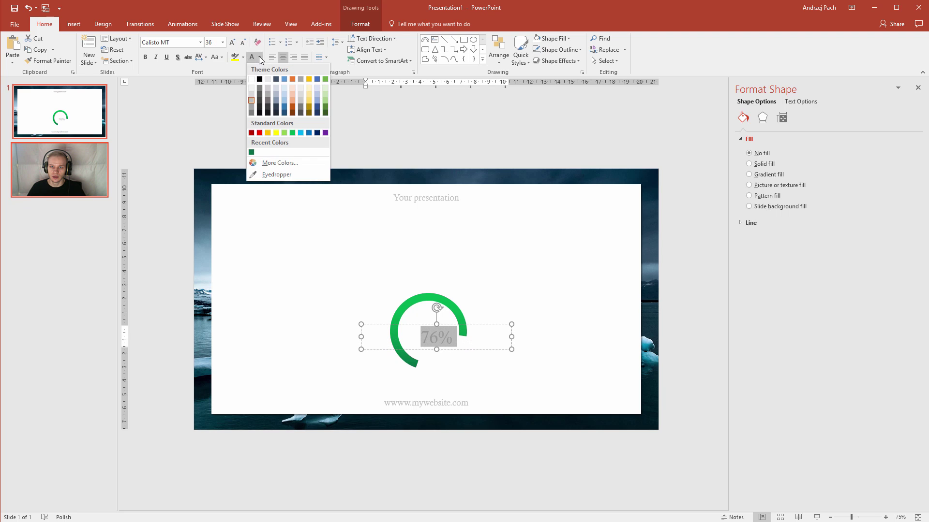
left_click(260, 78)
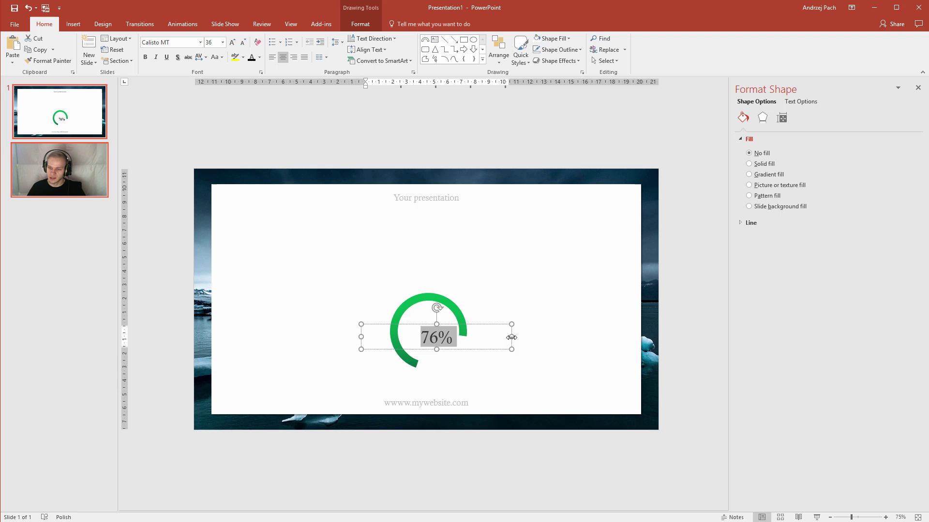
left_click_drag(510, 337, 426, 320)
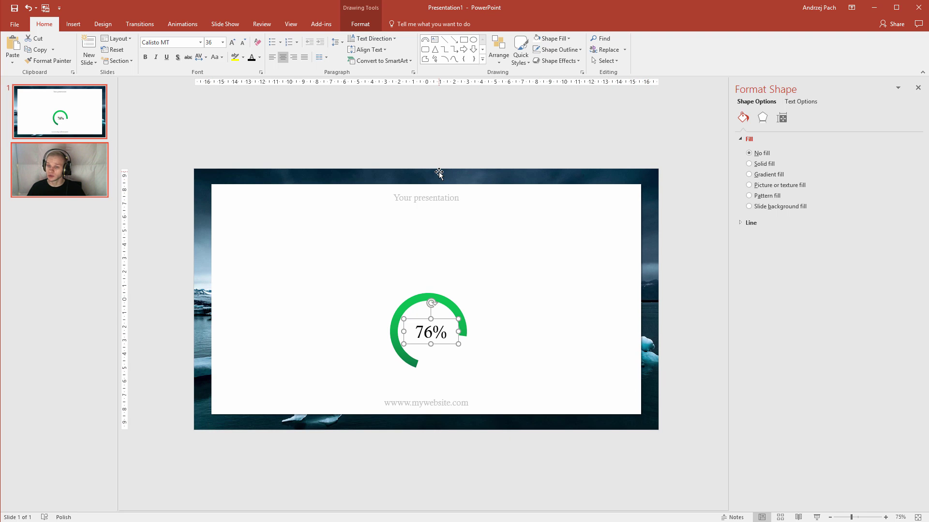
left_click(455, 163)
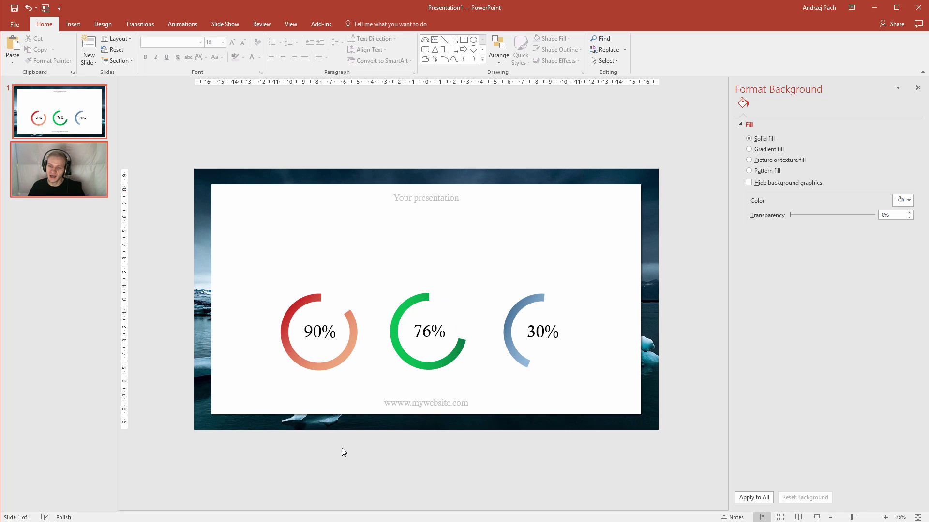
Select the 30%, 76% and 90% gauges and distribute them horizontally
left_click(522, 336)
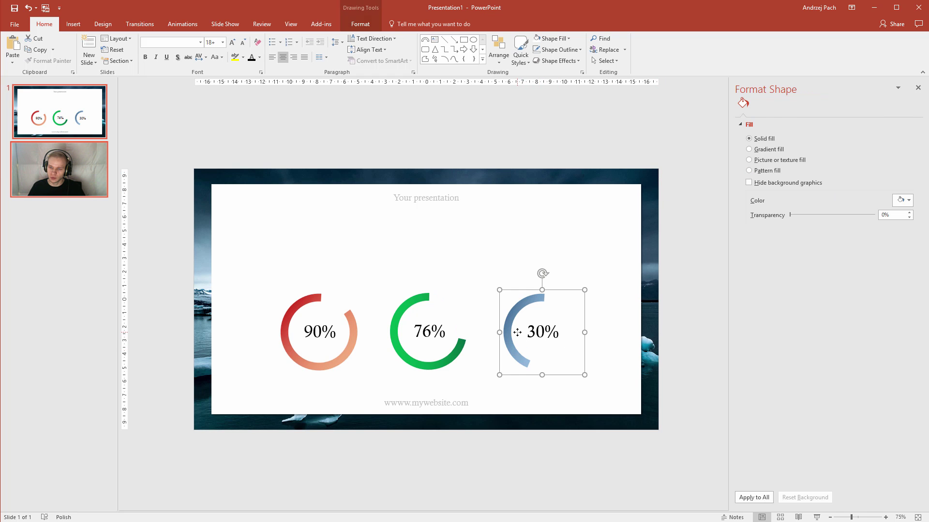
left_click(436, 335, "shift")
left_click(340, 336, "shift")
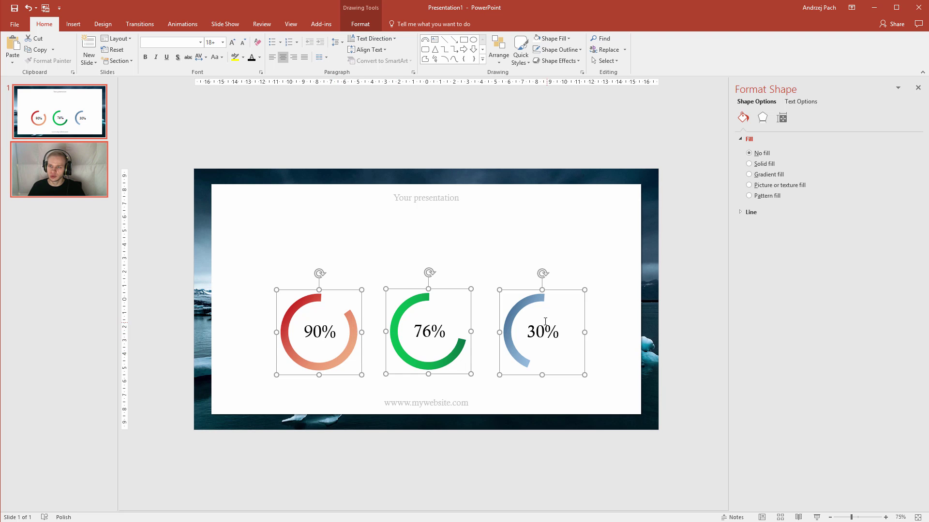
left_click(362, 27)
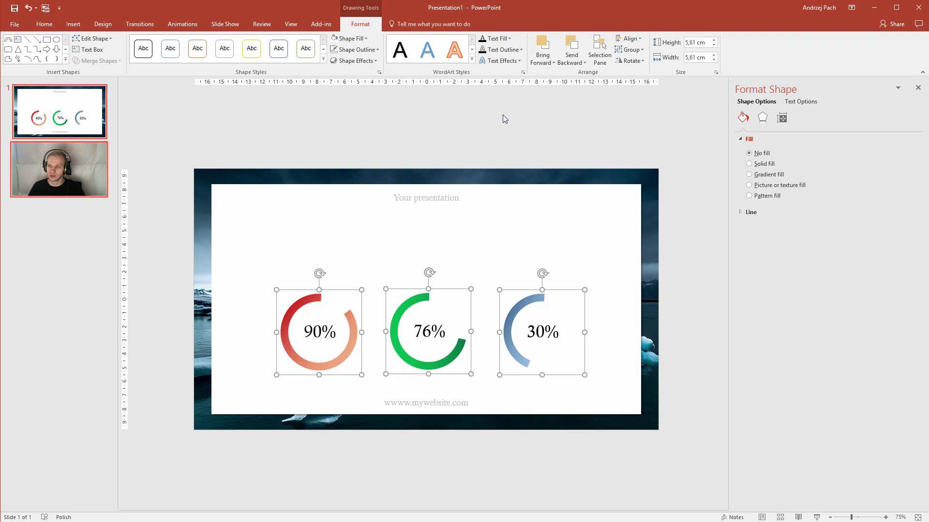
left_click(630, 39)
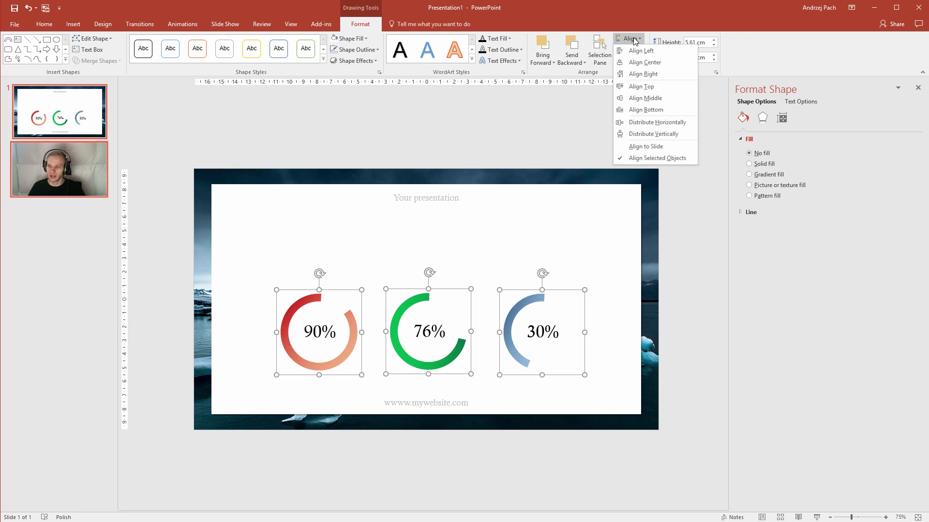
left_click(655, 124)
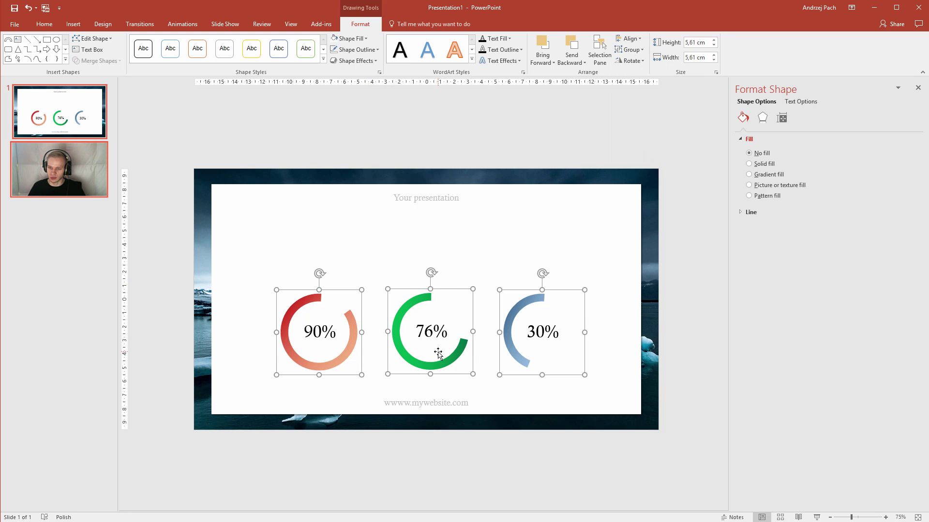
Copy and paste the 'Your presentation' box, then drag the copy down toward the slide middle
left_click(307, 140)
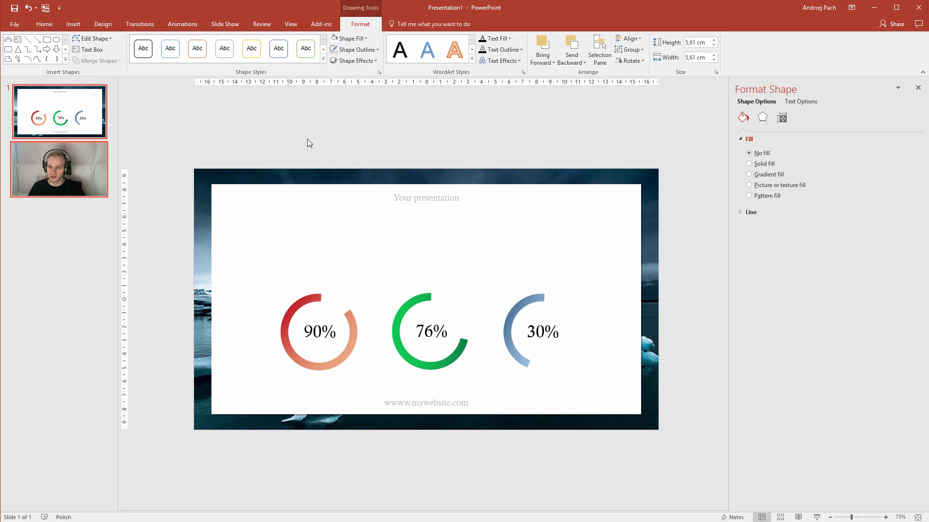
left_click(454, 205)
key("Tab")
key("shift+Tab")
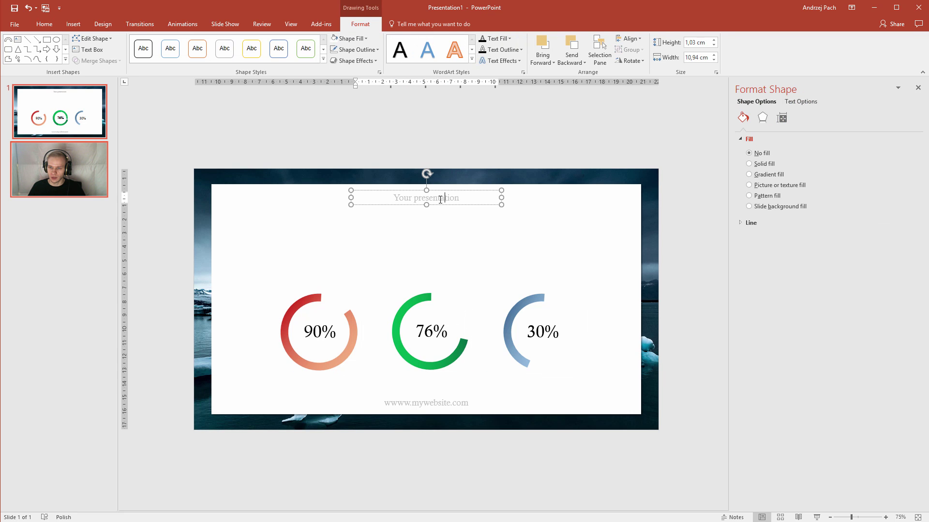
key("ctrl+c")
key("ctrl+v")
left_click_drag(446, 210, 446, 270)
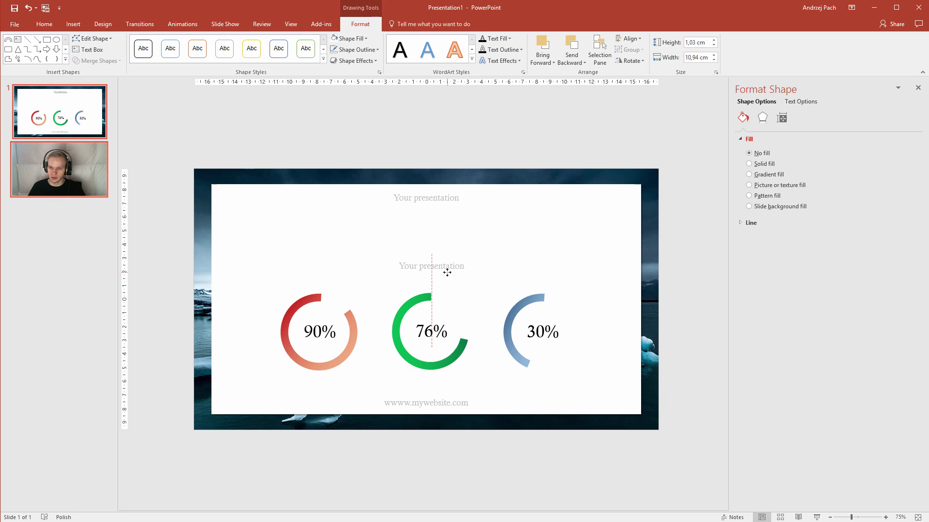
Replace the copy's text with the pasted Lorem ipsum quote as Keep Text Only, and nudge it into place
triple_click(446, 267)
key("Delete")
key("ctrl+v")
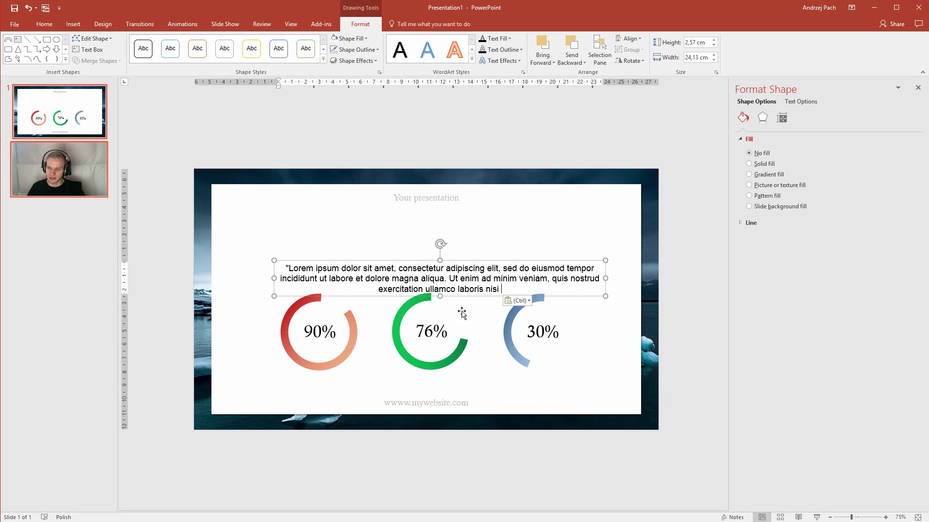
key("ctrl")
key("t")
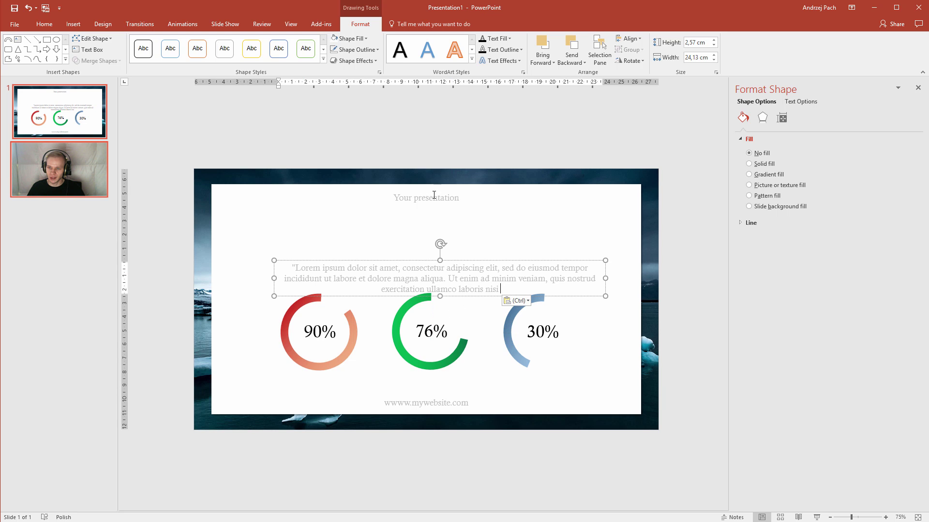
left_click_drag(429, 261, 424, 256)
Set the quote to 18 pt and centre-align the paragraph
left_click(44, 23)
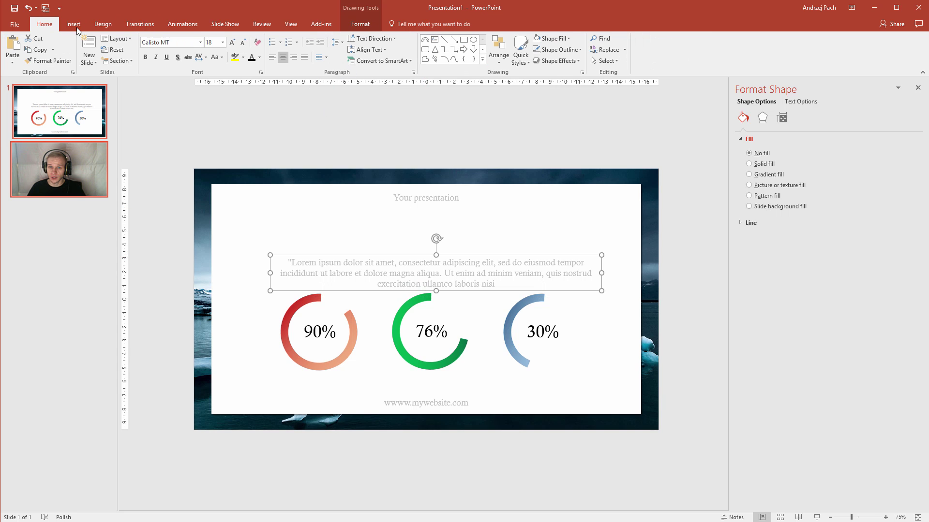
left_click(244, 43)
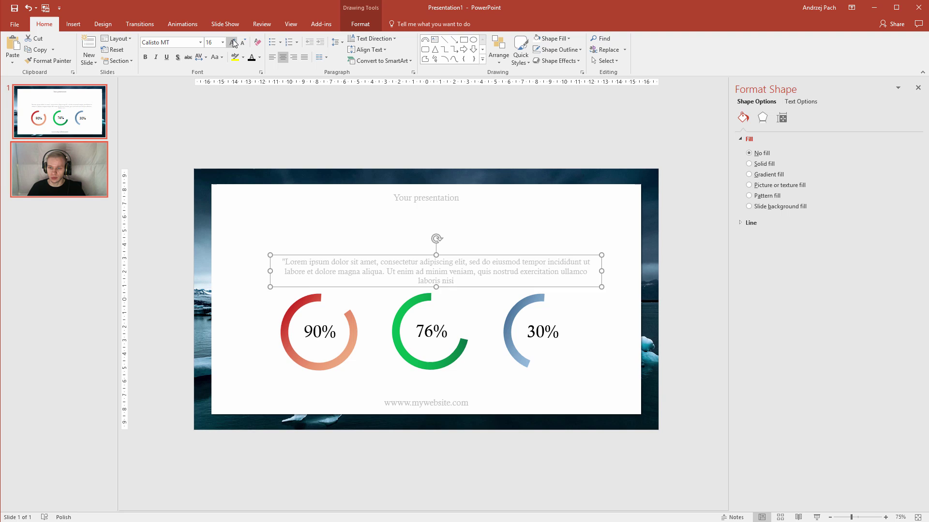
left_click(232, 42)
left_click(304, 58)
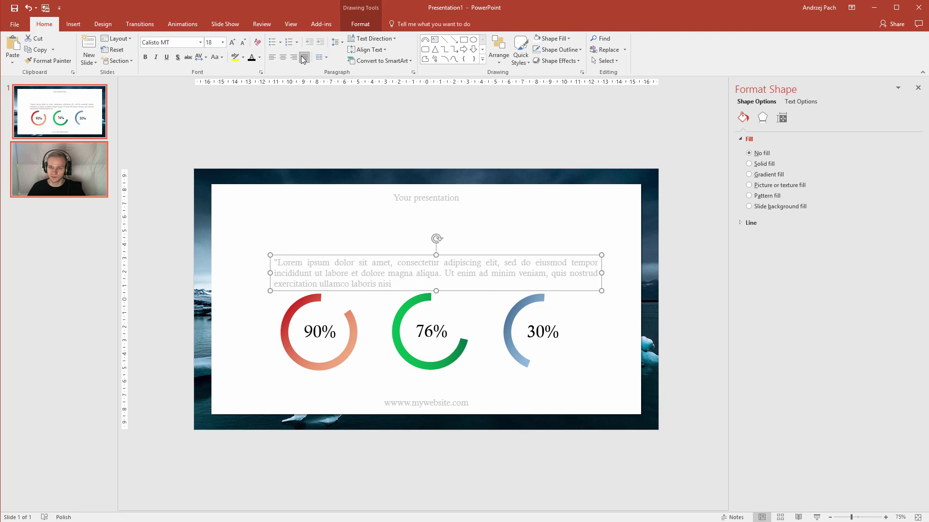
left_click(293, 58)
left_click(283, 57)
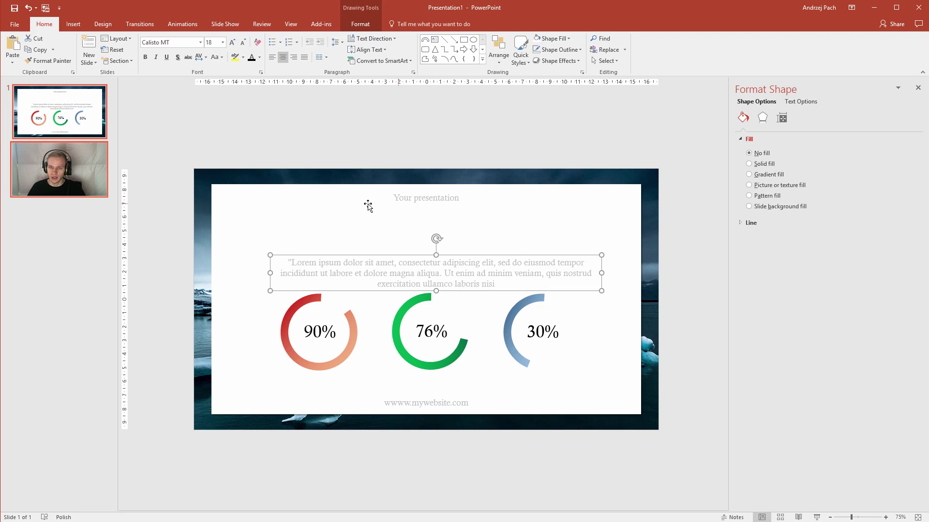
Give the quote a darker grey custom font colour and nudge the box up-left
left_click(260, 57)
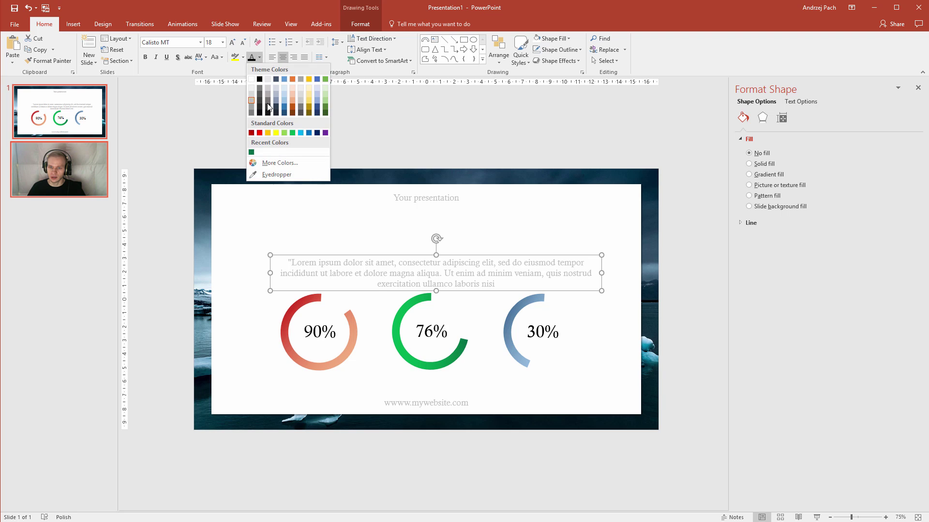
left_click(280, 163)
left_click_drag(632, 261, 636, 273)
left_click(659, 223)
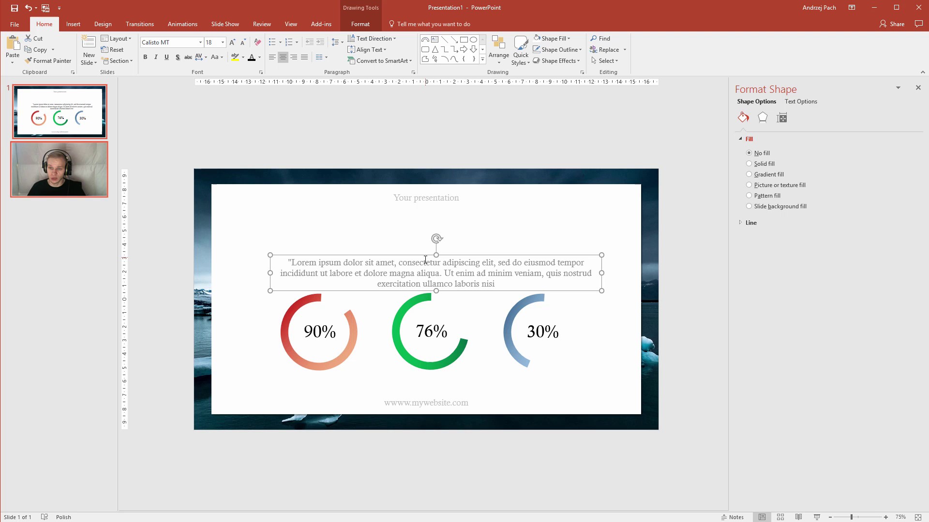
left_click_drag(422, 258, 420, 253)
Duplicate the quote box, move it beneath the caption, and type 'title of this information slide'
key("ctrl+d")
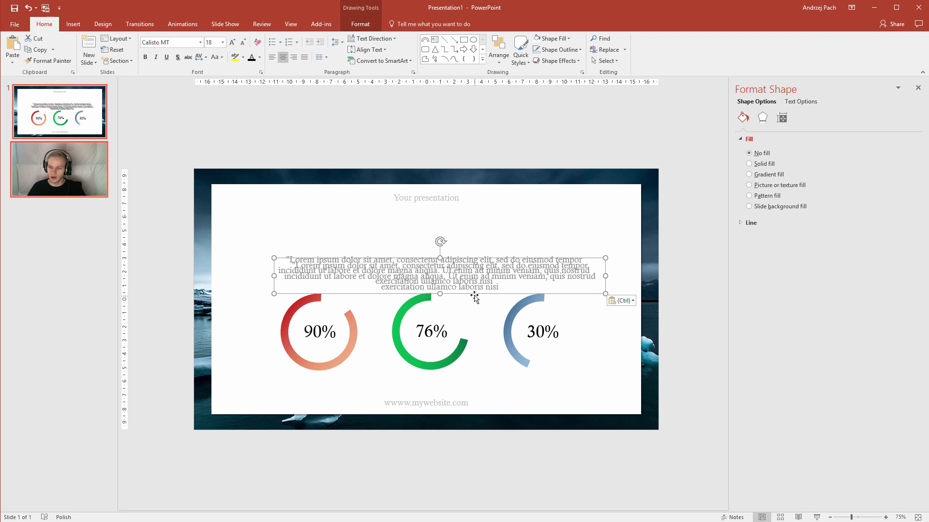
left_click_drag(472, 291, 472, 248)
triple_click(475, 233)
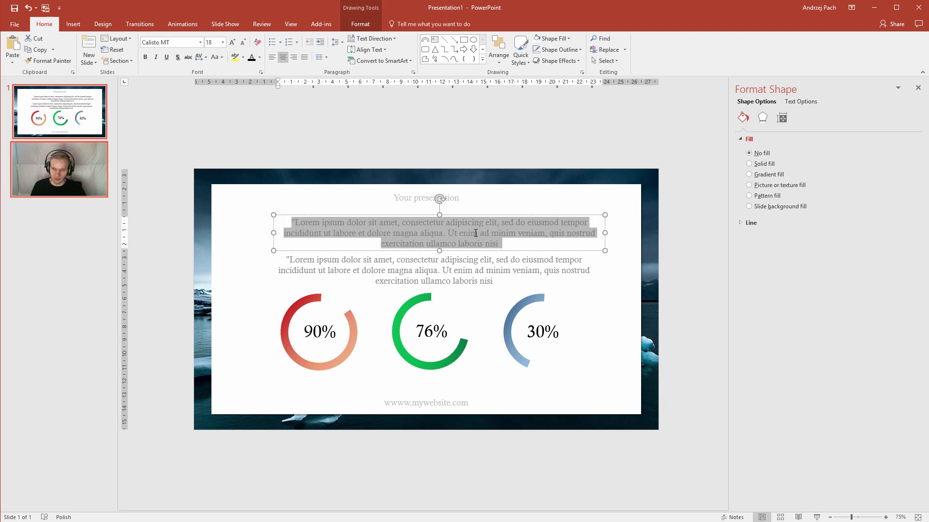
type("title of this informa")
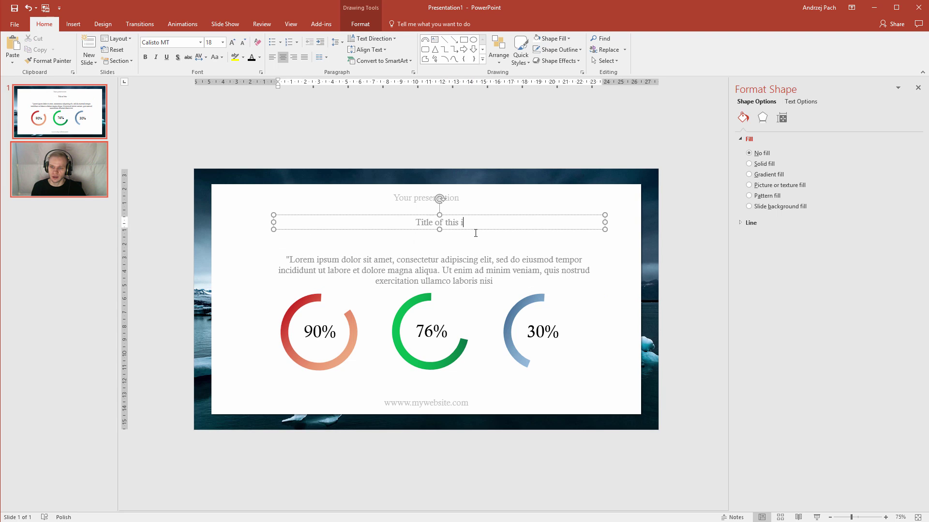
type("tion slide")
Format the title as 36 pt, dark font colour and bold
triple_click(475, 233)
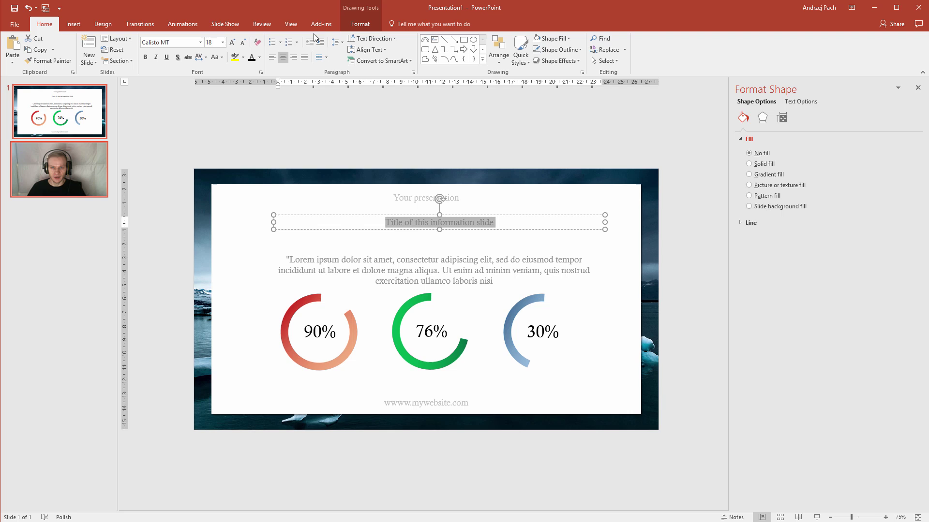
left_click(232, 43)
left_click(233, 42)
left_click(233, 42)
left_click(233, 42)
left_click(232, 42)
left_click(259, 58)
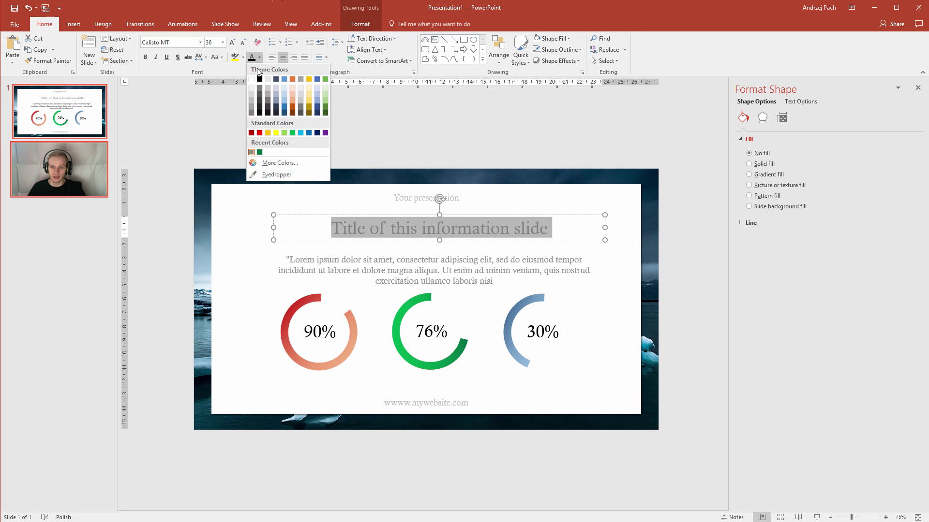
left_click(259, 79)
key("ctrl+b")
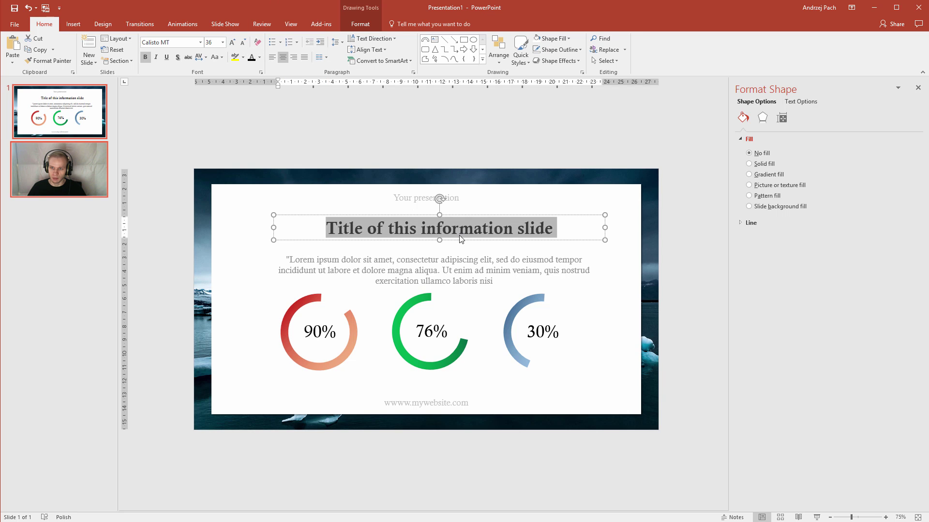
left_click(485, 213)
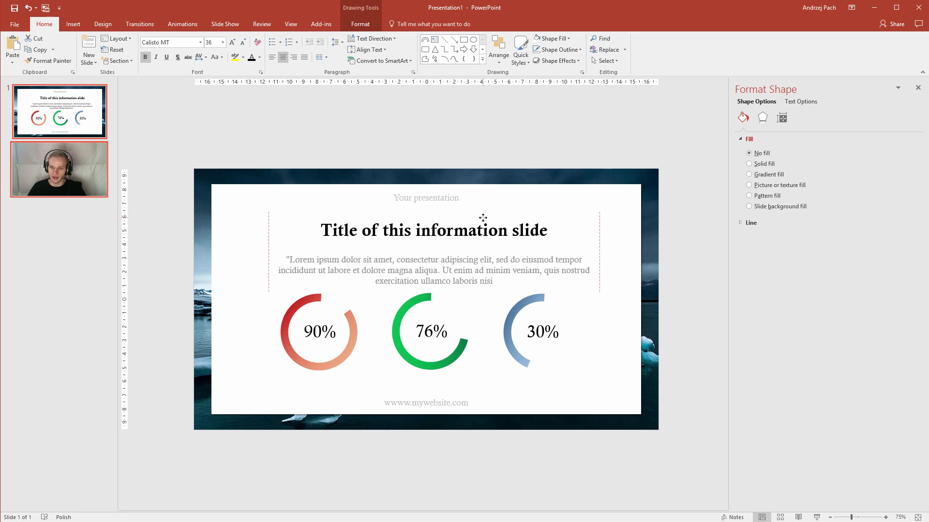
left_click(483, 425)
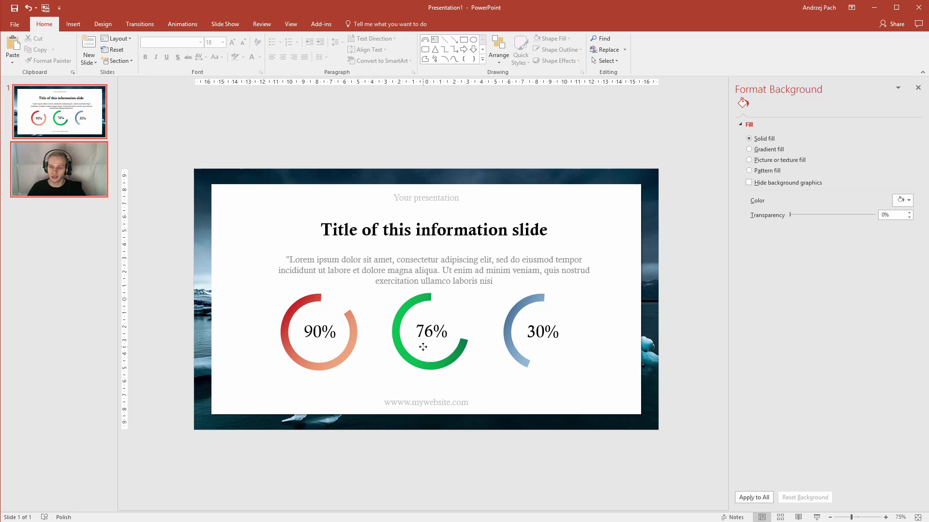
Select the 90%, 76% and 30% charts and nudge them down with the Down arrow
left_click(421, 377)
left_click(319, 328)
left_click(430, 332, "shift")
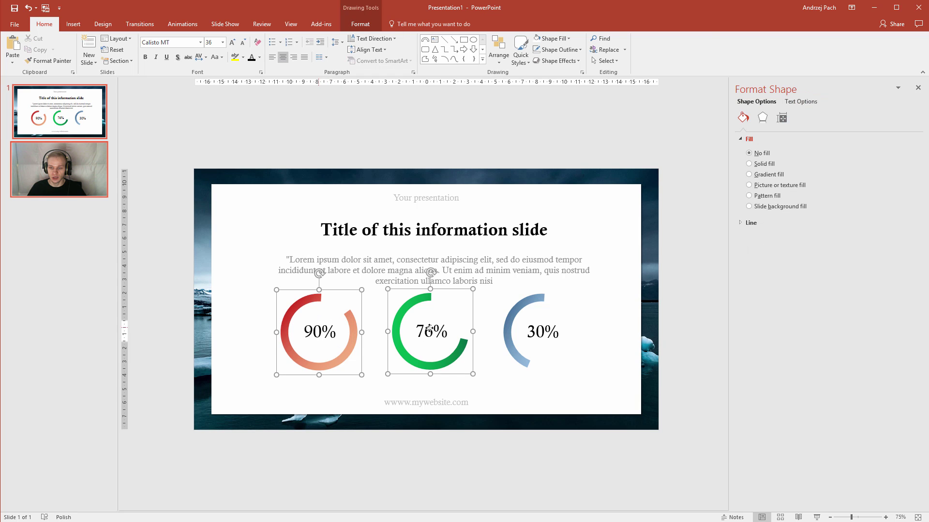
left_click(541, 332, "shift")
key("Down")
key("Down")
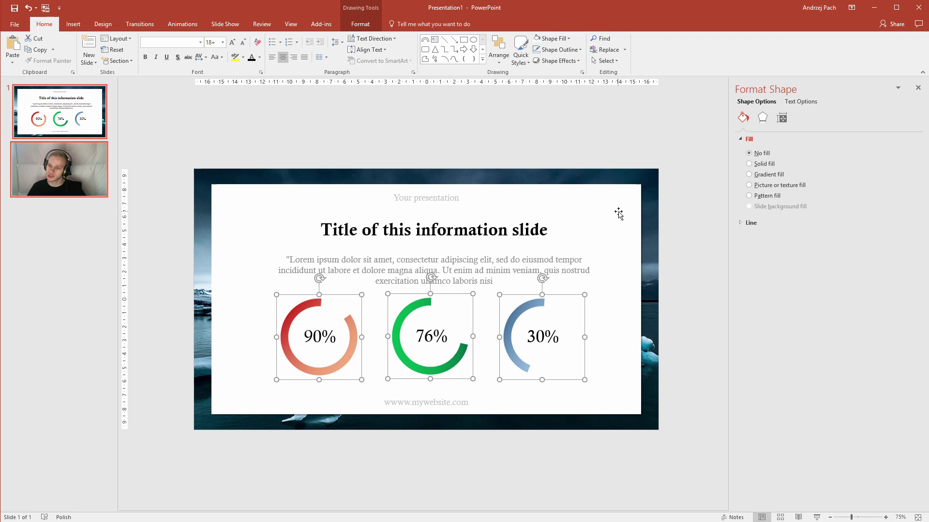
left_click(667, 209)
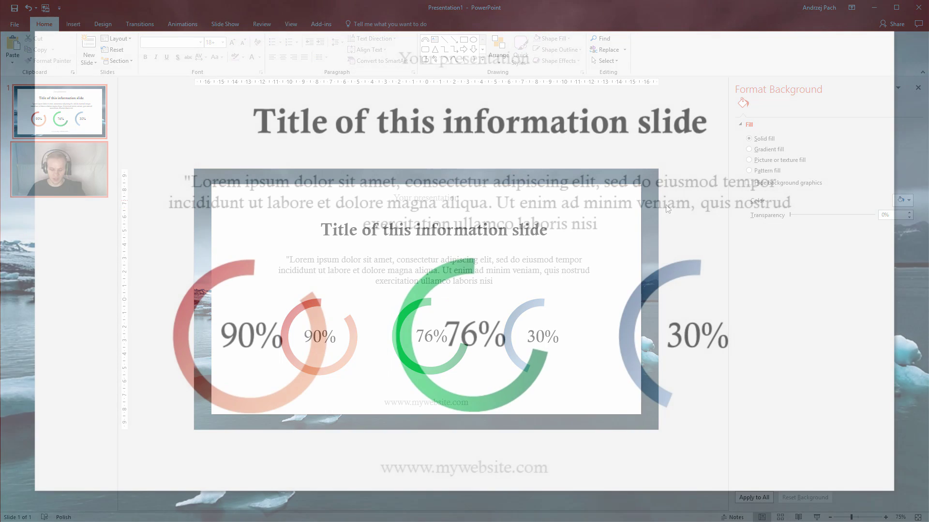